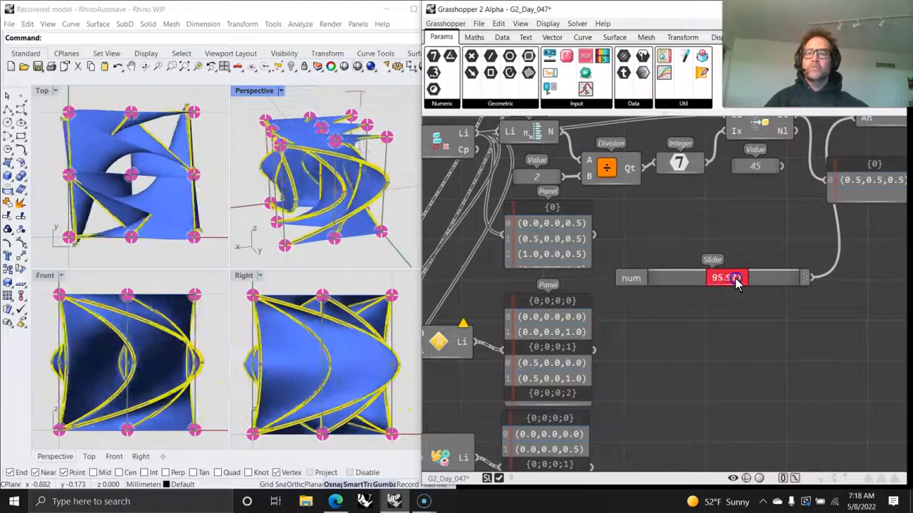
- Set the Assign Display-Width slider to about 10.371
{"action": "right_click_drag", "start_coordinate": [842, 362], "coordinate": [647, 396]}
{"action": "right_click_drag", "start_coordinate": [733, 373], "coordinate": [638, 368]}
{"action": "right_click_drag", "start_coordinate": [782, 357], "coordinate": [640, 403]}
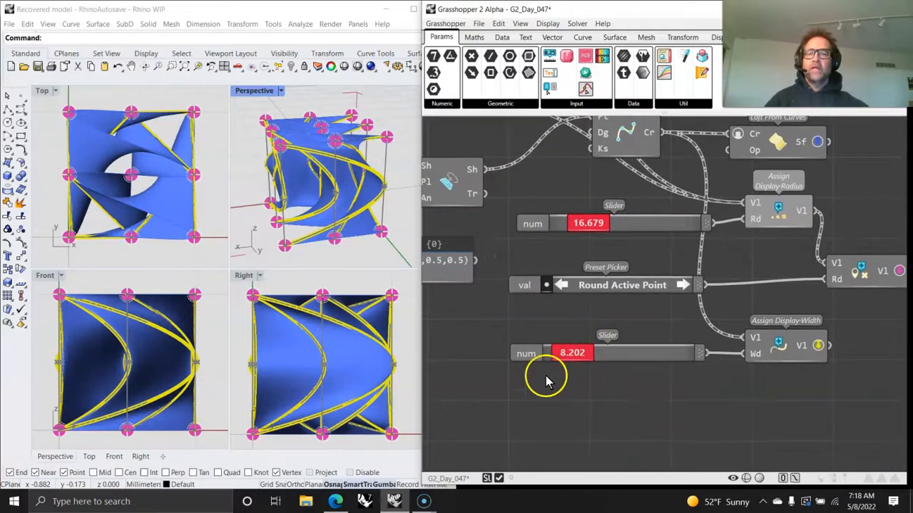
{"action": "mouse_move", "coordinate": [577, 356]}
{"action": "left_mouse_down"}
{"action": "mouse_move", "coordinate": [603, 352]}
{"action": "mouse_move", "coordinate": [581, 357]}
{"action": "left_mouse_up"}
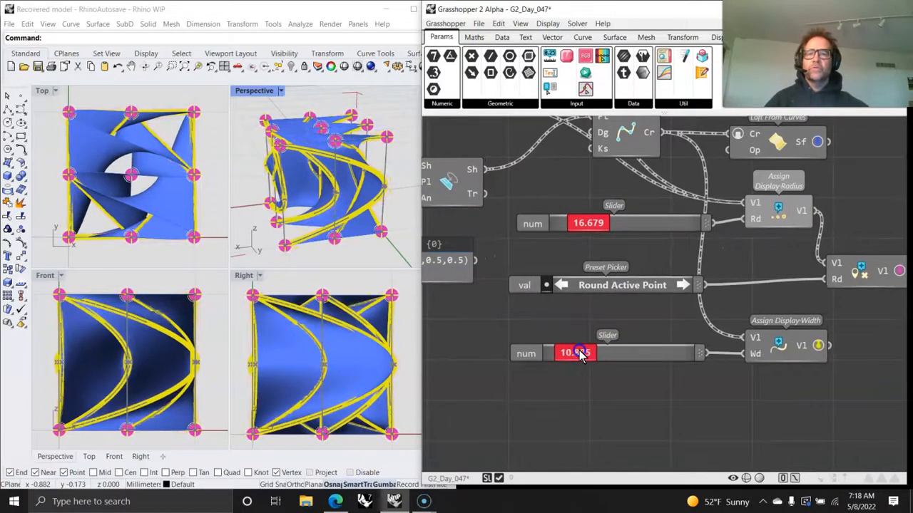
- Cycle through the point display presets and set the Assign Display-Radius slider to about 18.414
{"action": "left_click", "coordinate": [562, 286]}
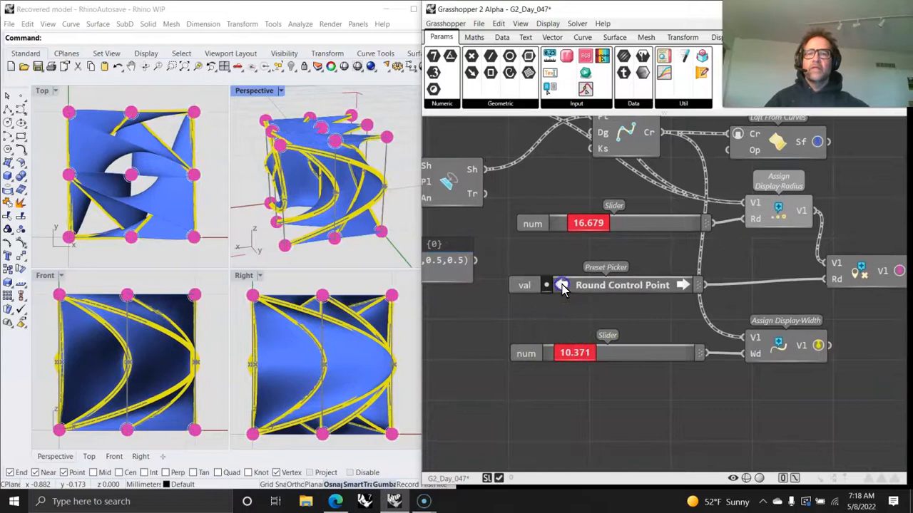
{"action": "left_click", "coordinate": [562, 285]}
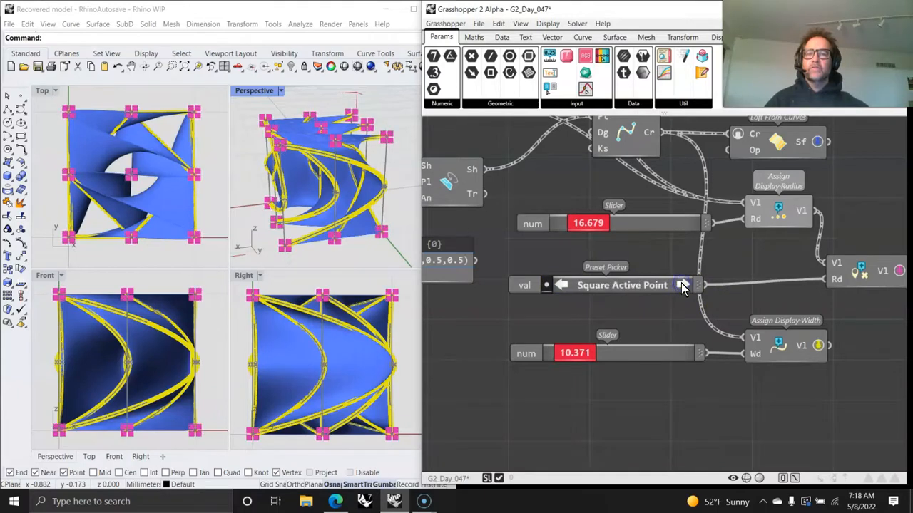
{"action": "right_click_drag", "start_coordinate": [585, 278], "coordinate": [608, 320]}
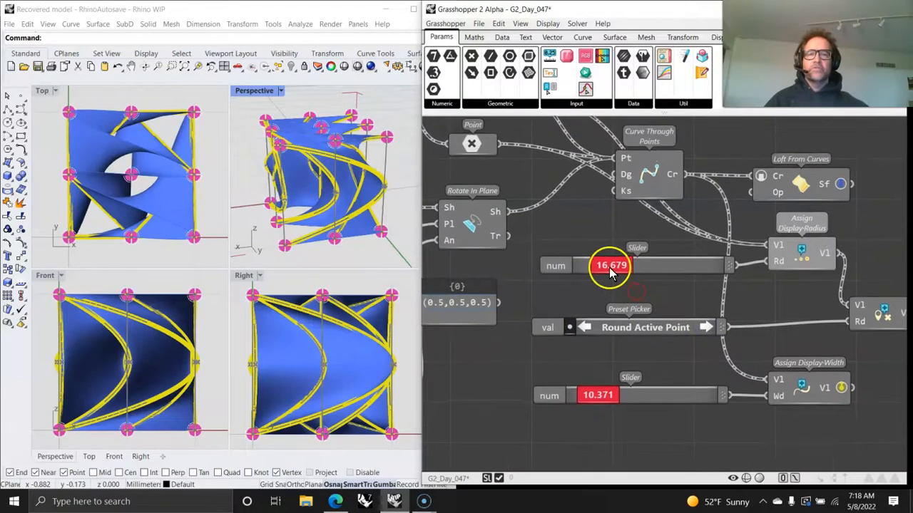
{"action": "mouse_move", "coordinate": [611, 265]}
{"action": "left_mouse_down"}
{"action": "mouse_move", "coordinate": [659, 265]}
{"action": "mouse_move", "coordinate": [612, 266]}
{"action": "left_mouse_up"}
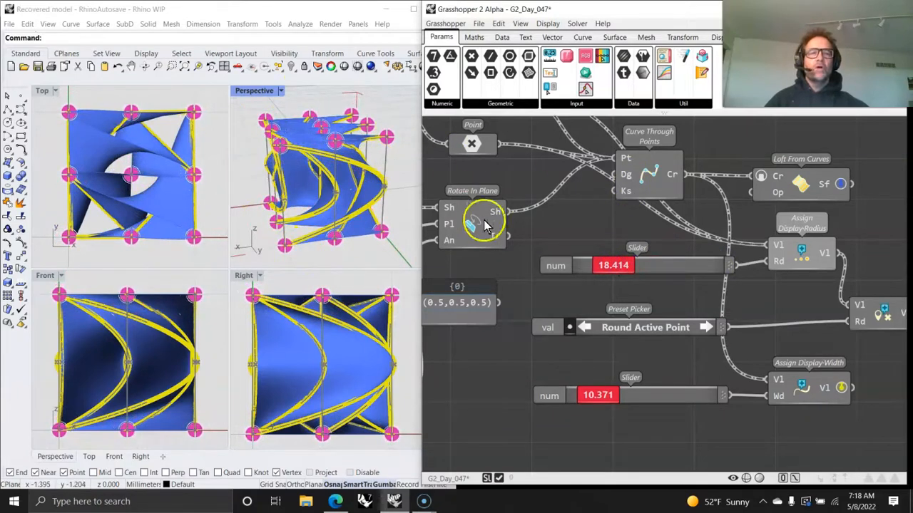
{"action": "mouse_move", "coordinate": [563, 217]}
{"action": "right_mouse_down"}
{"action": "mouse_move", "coordinate": [639, 250]}
{"action": "mouse_move", "coordinate": [513, 214]}
{"action": "mouse_move", "coordinate": [507, 201]}
{"action": "right_mouse_up"}
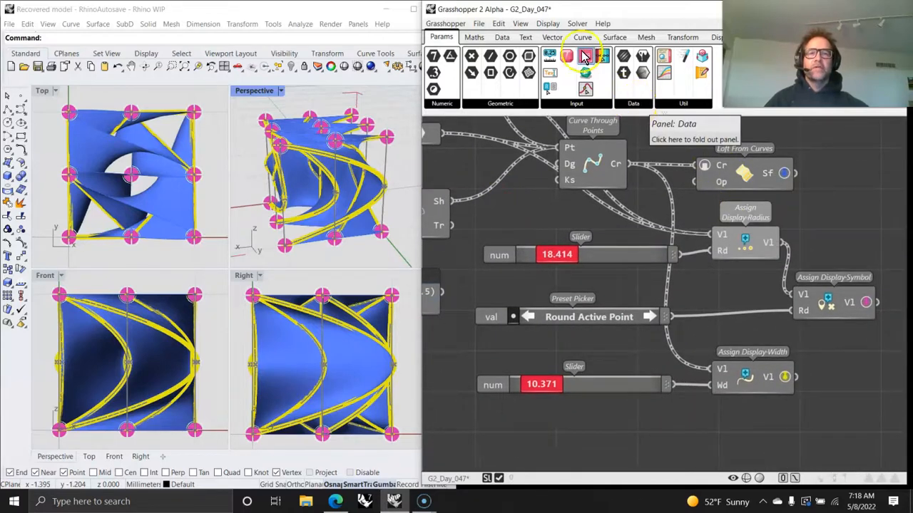
{"action": "left_click", "coordinate": [474, 37]}
{"action": "left_click", "coordinate": [502, 37]}
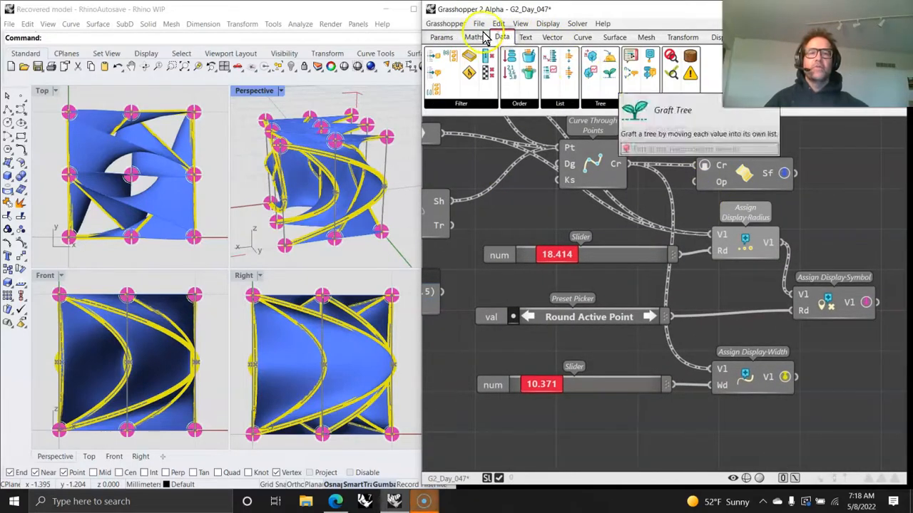
{"action": "left_click", "coordinate": [637, 107]}
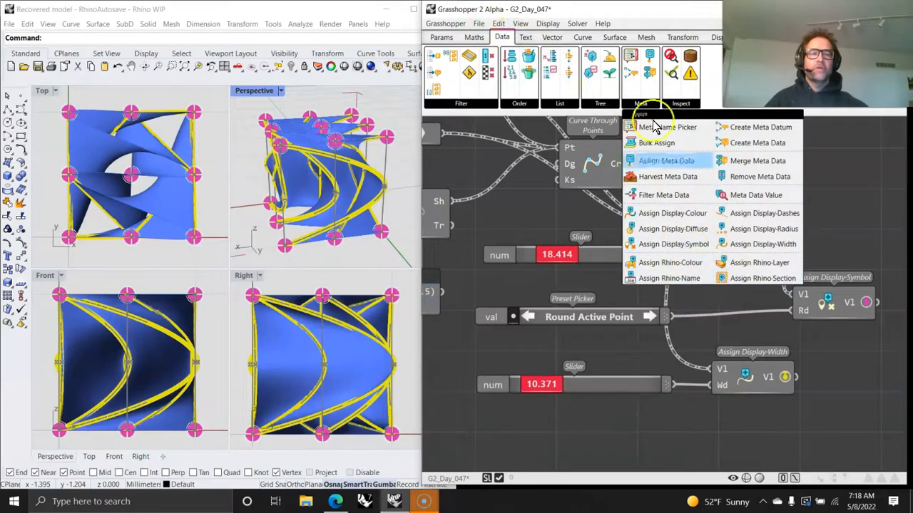
{"action": "left_click_drag", "start_coordinate": [746, 207], "coordinate": [713, 332]}
{"action": "scroll", "coordinate": [549, 278], "scroll_direction": "down", "scroll_amount": 5}
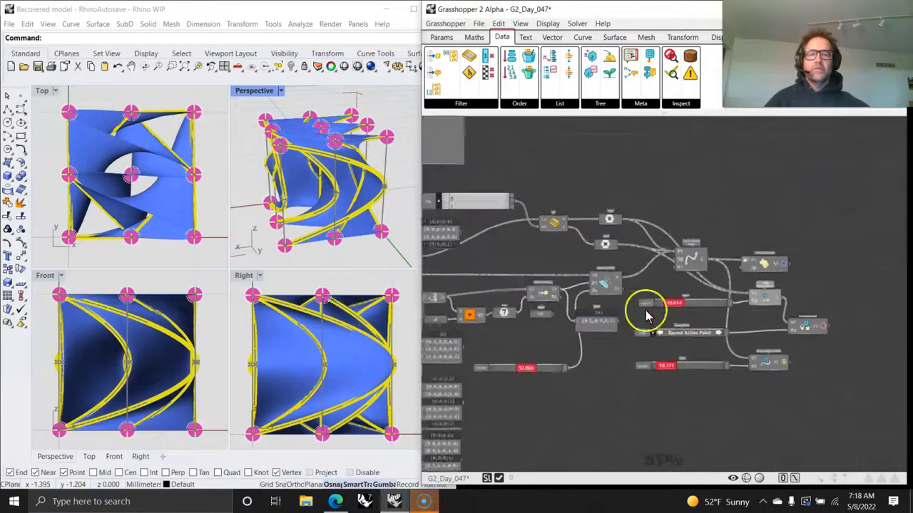
- Add a value of 4 and connect it to the Range From Limits count input
{"action": "double_click", "coordinate": [262, 91]}
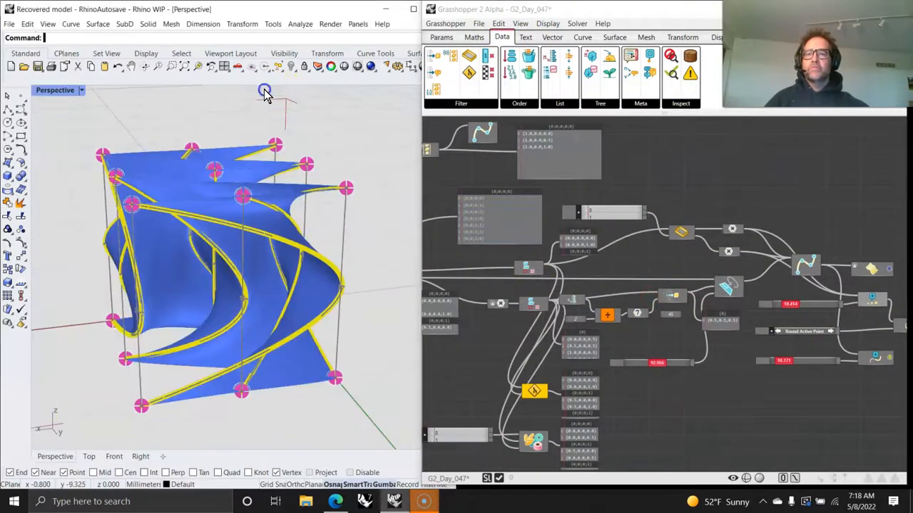
{"action": "right_click_drag", "start_coordinate": [254, 209], "coordinate": [288, 251]}
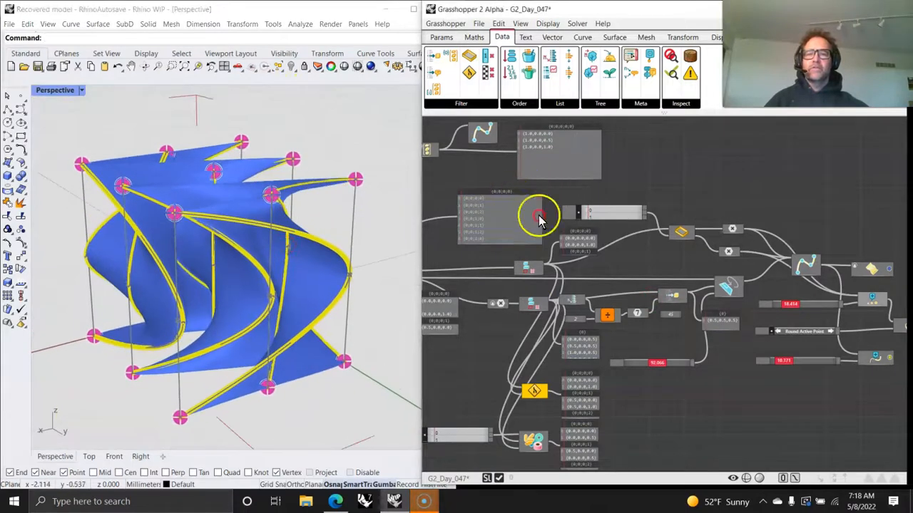
{"action": "right_click_drag", "start_coordinate": [514, 197], "coordinate": [769, 245]}
{"action": "right_click_drag", "start_coordinate": [569, 238], "coordinate": [742, 295]}
{"action": "right_click_drag", "start_coordinate": [540, 218], "coordinate": [702, 285]}
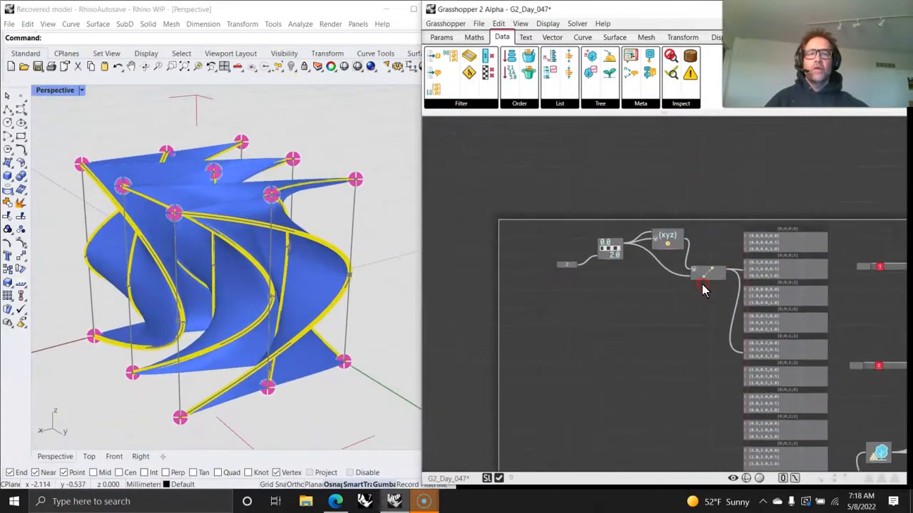
{"action": "scroll", "coordinate": [613, 254], "scroll_direction": "up", "scroll_amount": 3}
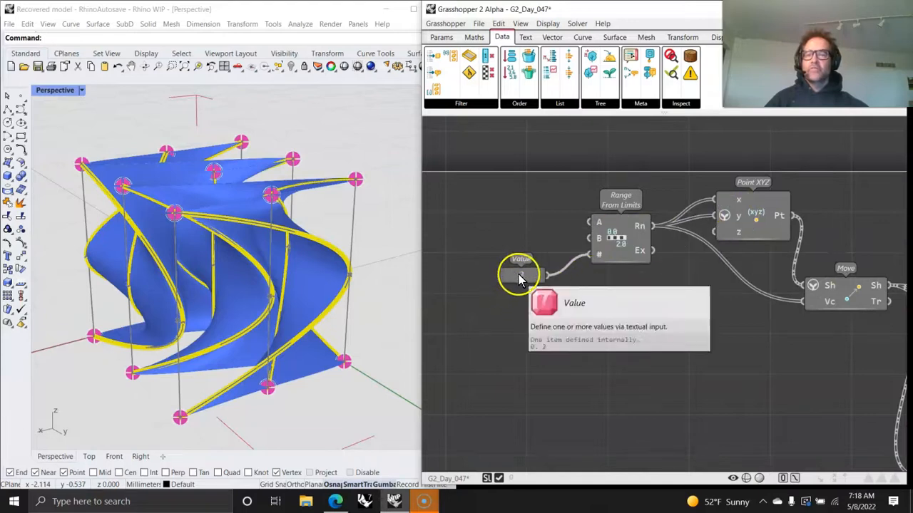
{"action": "double_click", "coordinate": [515, 228]}
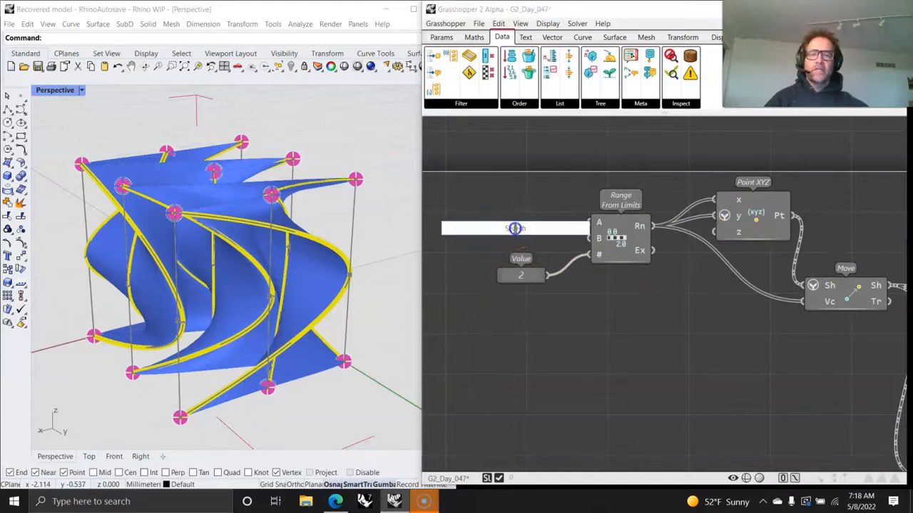
{"action": "type", "text": "//4"}
{"action": "key", "text": "Return"}
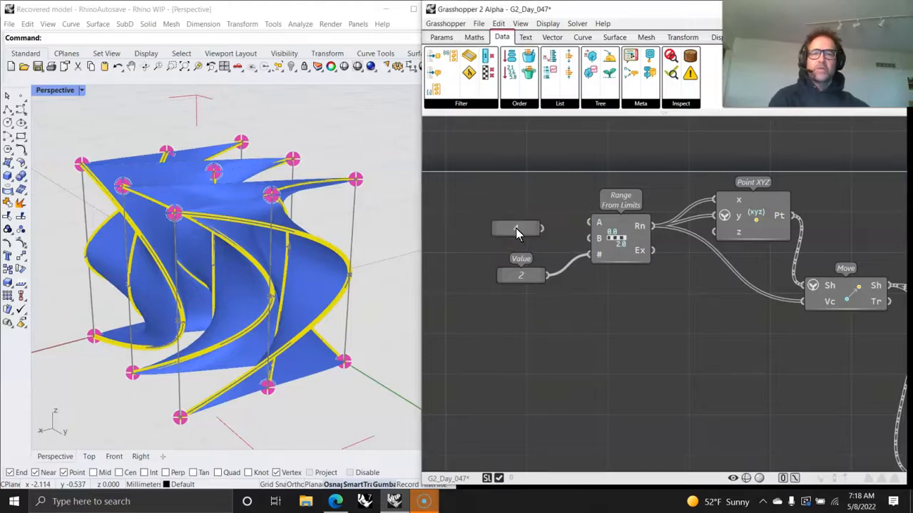
{"action": "left_click_drag", "start_coordinate": [593, 258], "coordinate": [593, 254]}
- Restore the value 2 as the Range From Limits count input
{"action": "right_click_drag", "start_coordinate": [289, 303], "coordinate": [269, 269]}
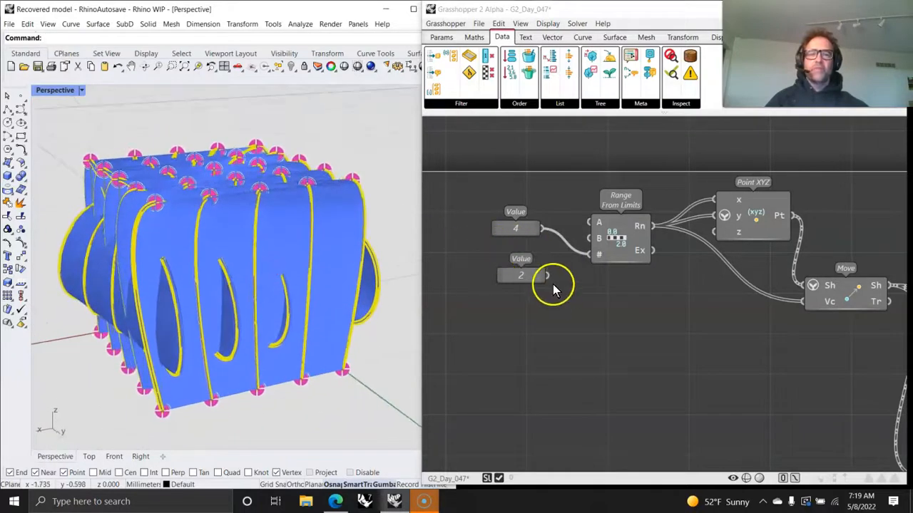
{"action": "left_click_drag", "start_coordinate": [581, 260], "coordinate": [591, 251]}
{"action": "right_click_drag", "start_coordinate": [709, 348], "coordinate": [578, 364]}
{"action": "right_click_drag", "start_coordinate": [718, 387], "coordinate": [607, 339]}
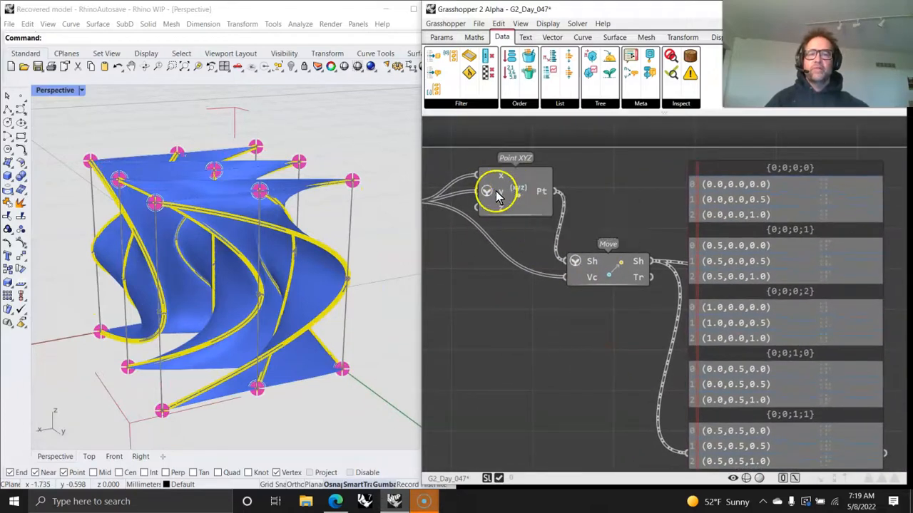
- Inspect the moved point grid's data tree panel and the List From Index wiring
{"action": "right_click_drag", "start_coordinate": [278, 357], "coordinate": [291, 376]}
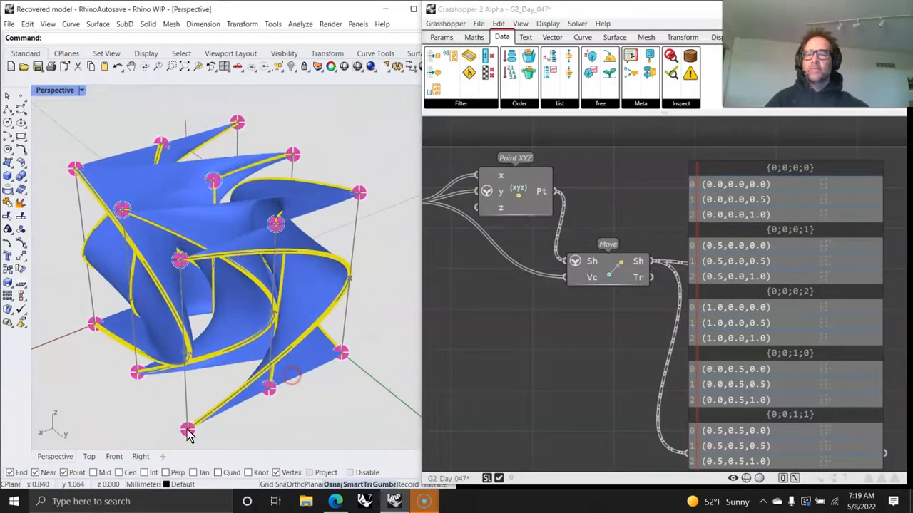
{"action": "right_click_drag", "start_coordinate": [534, 324], "coordinate": [613, 346]}
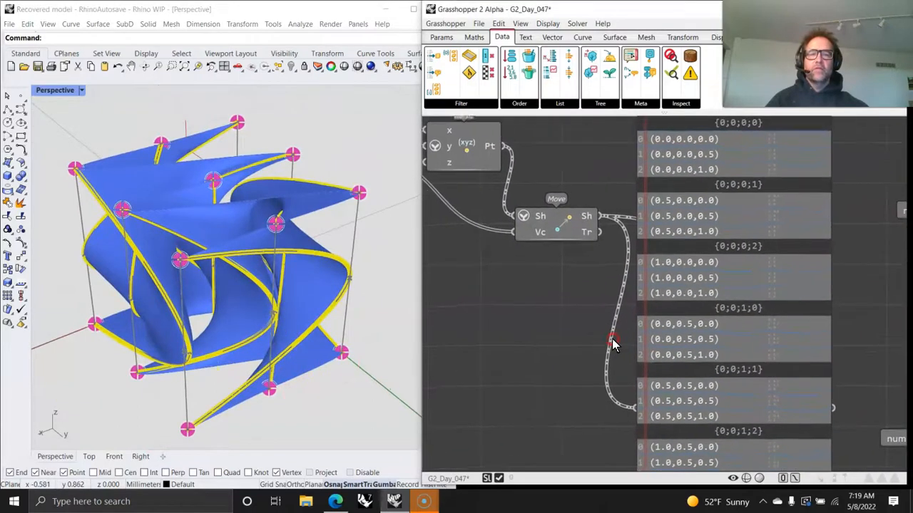
{"action": "scroll", "coordinate": [525, 309], "scroll_direction": "down", "scroll_amount": 5}
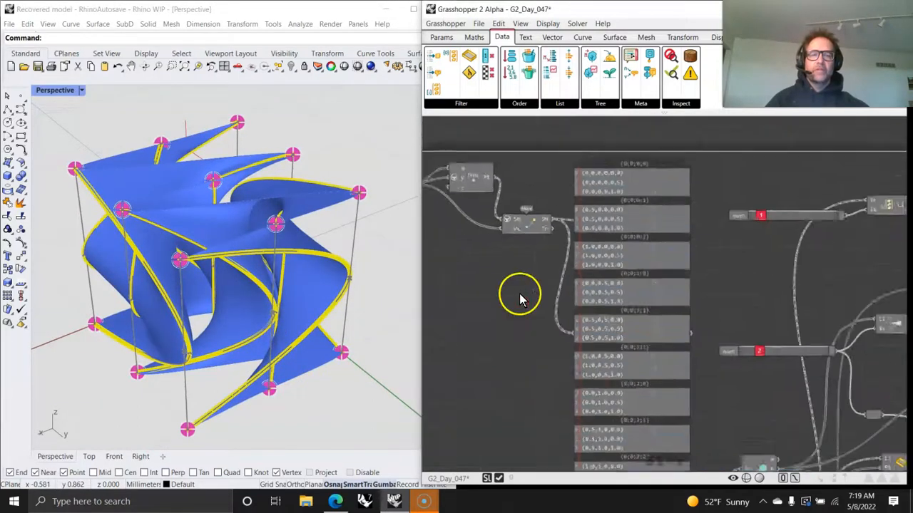
{"action": "mouse_move", "coordinate": [555, 378]}
{"action": "right_mouse_down"}
{"action": "mouse_move", "coordinate": [565, 349]}
{"action": "mouse_move", "coordinate": [569, 383]}
{"action": "right_mouse_up"}
{"action": "scroll", "coordinate": [523, 190], "scroll_direction": "up", "scroll_amount": 5}
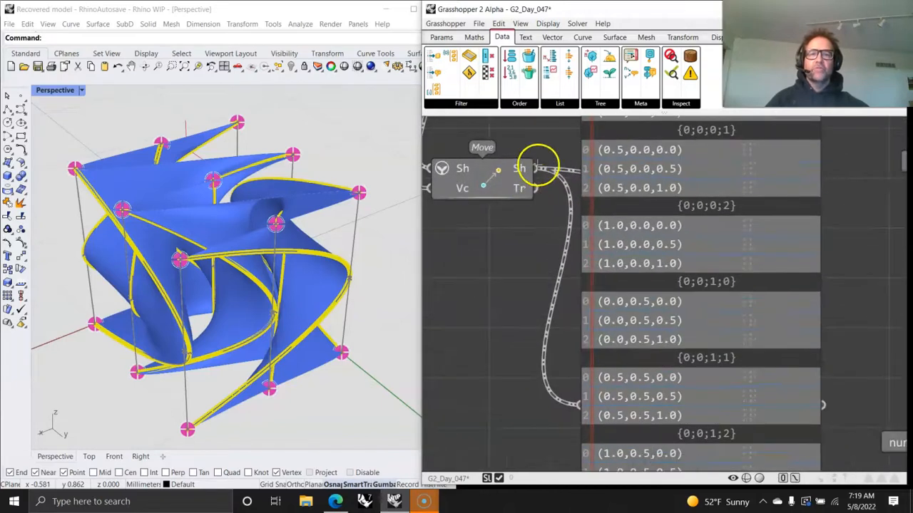
{"action": "right_click_drag", "start_coordinate": [543, 328], "coordinate": [507, 249]}
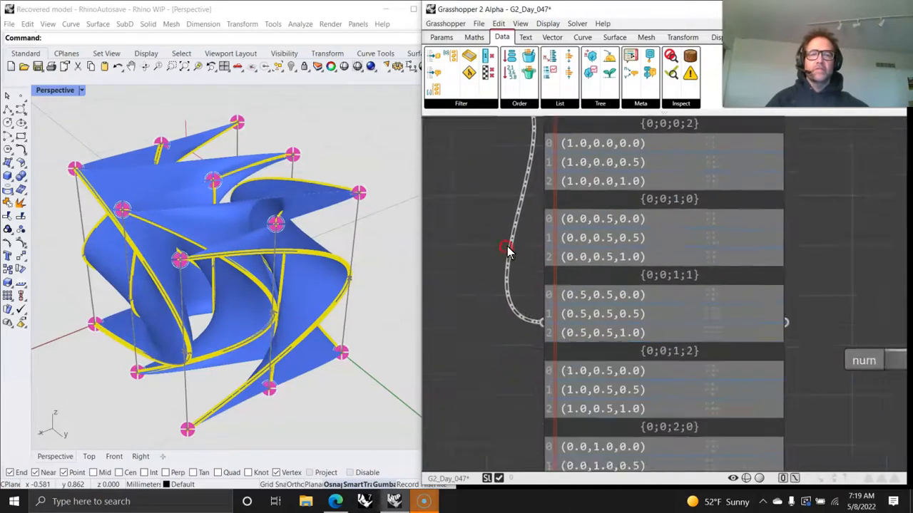
{"action": "scroll", "coordinate": [532, 271], "scroll_direction": "down", "scroll_amount": 4}
{"action": "right_click_drag", "start_coordinate": [551, 326], "coordinate": [523, 332]}
{"action": "right_click_drag", "start_coordinate": [623, 261], "coordinate": [581, 367]}
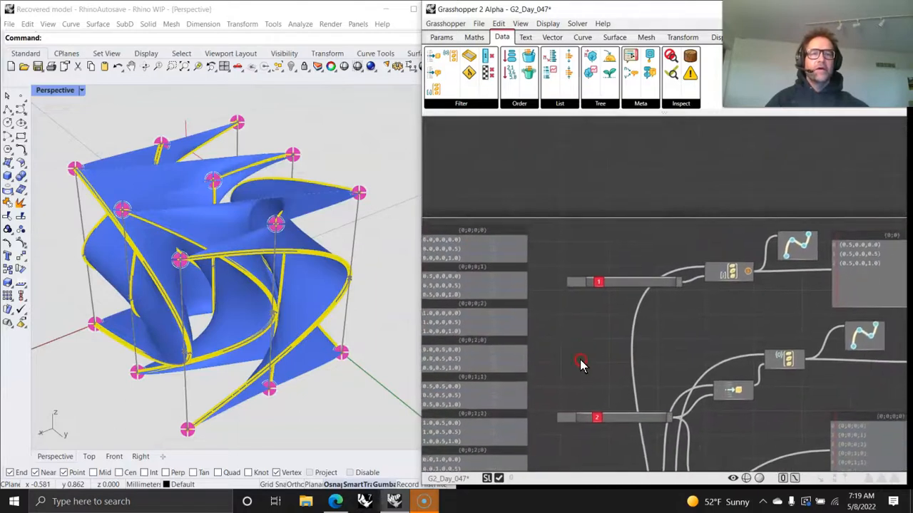
{"action": "scroll", "coordinate": [635, 303], "scroll_direction": "up", "scroll_amount": 4}
{"action": "right_click_drag", "start_coordinate": [654, 338], "coordinate": [742, 316]}
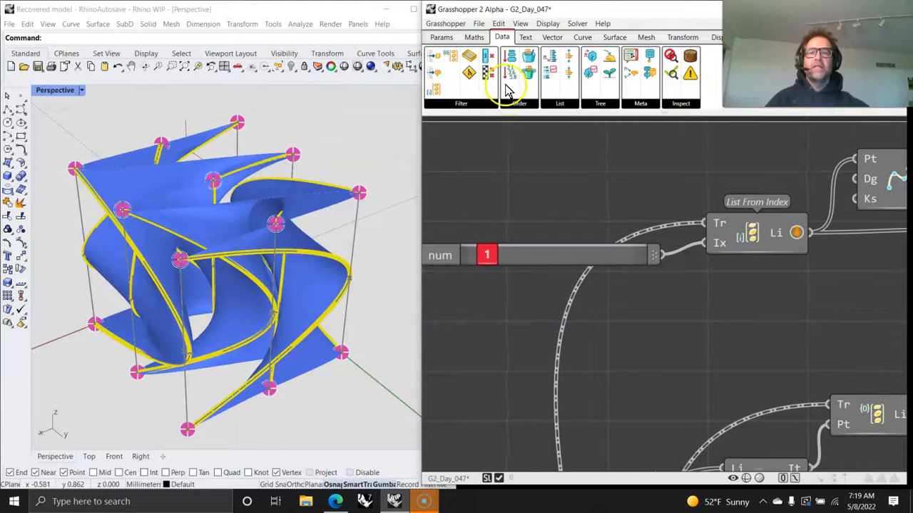
{"action": "left_click", "coordinate": [465, 104]}
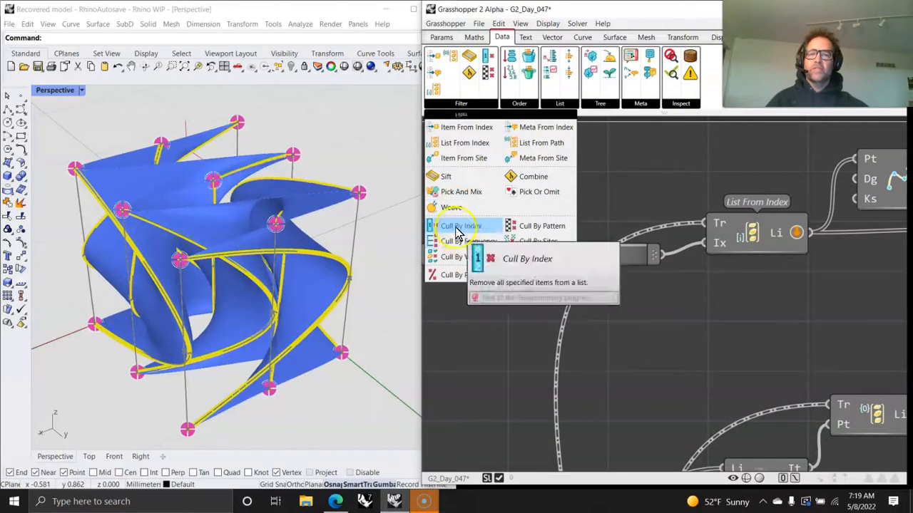
{"action": "left_click", "coordinate": [492, 360]}
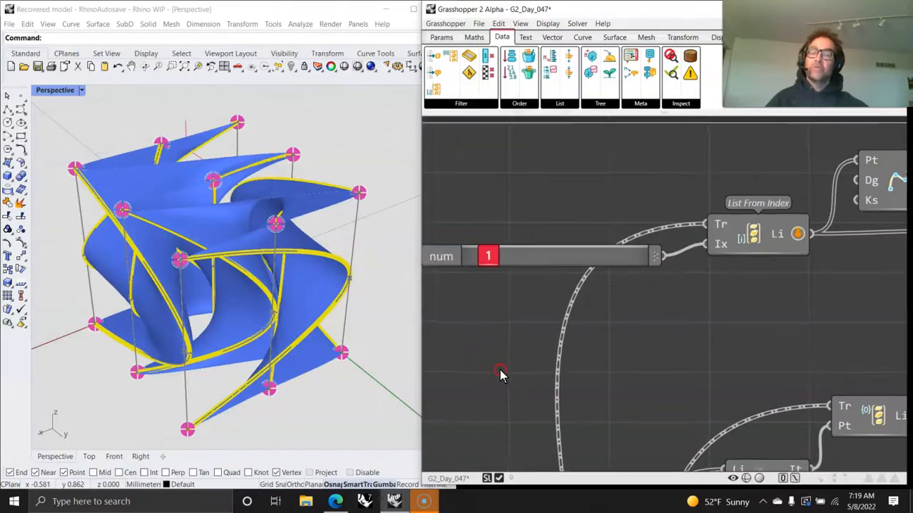
- Examine how Item From Index and List From Path pick point lists for the Curve Through Points components
{"action": "scroll", "coordinate": [510, 378], "scroll_direction": "up", "scroll_amount": 2}
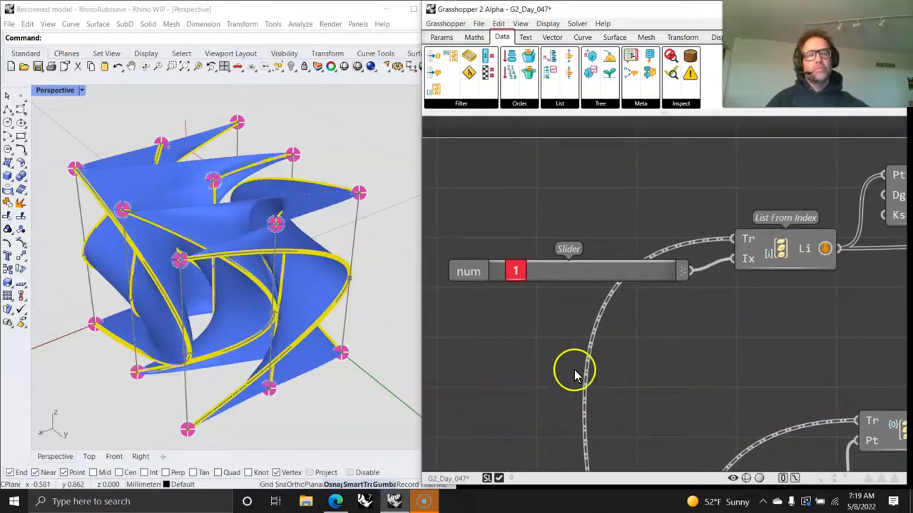
{"action": "right_click_drag", "start_coordinate": [642, 383], "coordinate": [583, 353]}
{"action": "scroll", "coordinate": [583, 353], "scroll_direction": "down", "scroll_amount": 2}
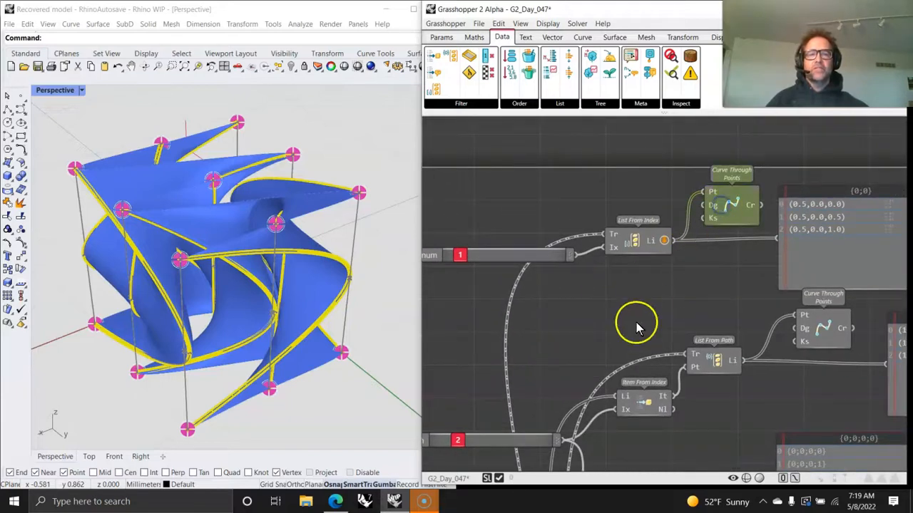
{"action": "scroll", "coordinate": [637, 326], "scroll_direction": "down", "scroll_amount": 4}
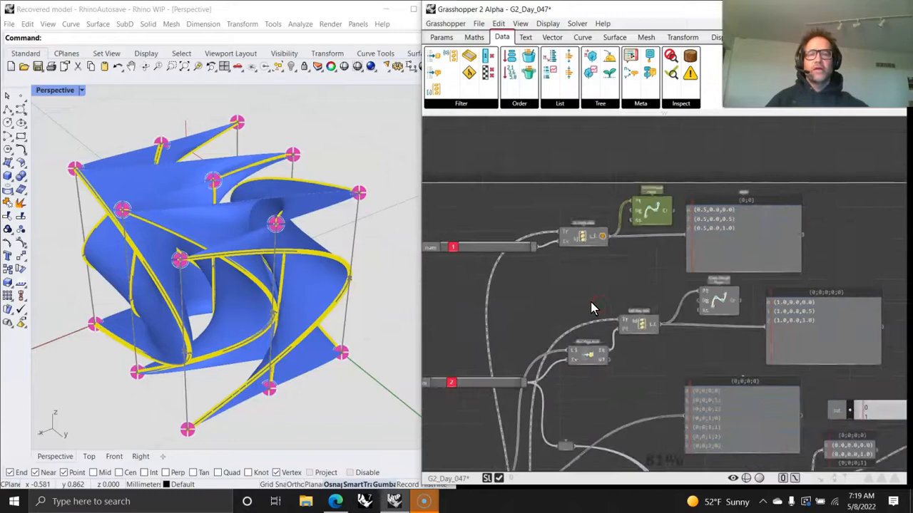
{"action": "scroll", "coordinate": [615, 296], "scroll_direction": "up", "scroll_amount": 5}
{"action": "right_click_drag", "start_coordinate": [690, 265], "coordinate": [719, 282]}
{"action": "scroll", "coordinate": [738, 290], "scroll_direction": "down", "scroll_amount": 2}
{"action": "scroll", "coordinate": [720, 278], "scroll_direction": "down", "scroll_amount": 3}
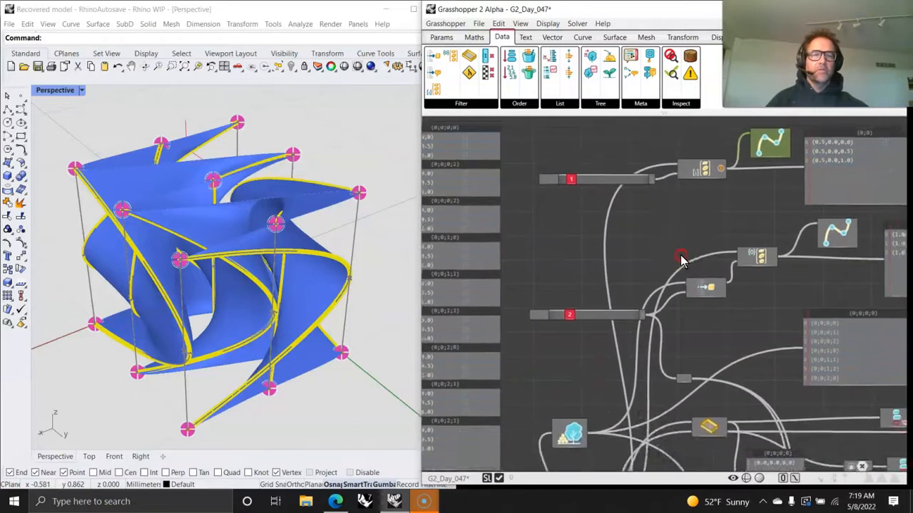
{"action": "scroll", "coordinate": [740, 265], "scroll_direction": "up", "scroll_amount": 4}
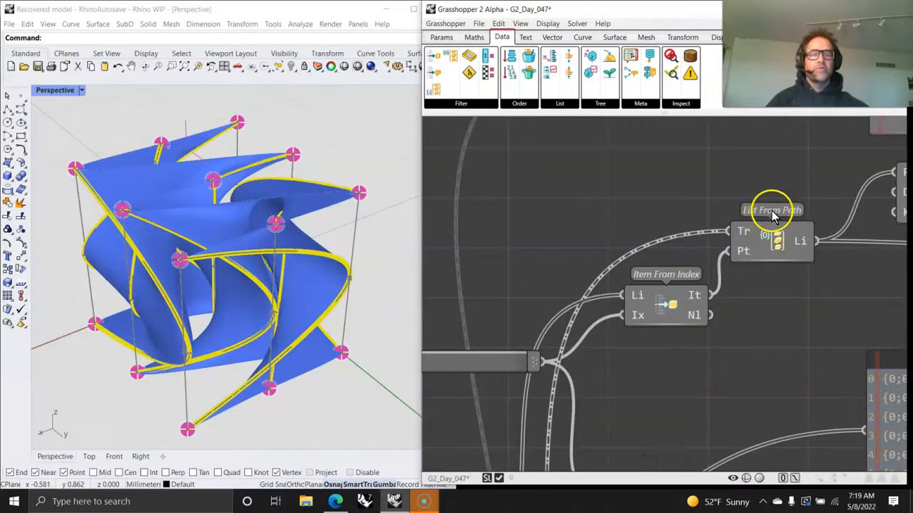
{"action": "right_click_drag", "start_coordinate": [668, 347], "coordinate": [740, 314]}
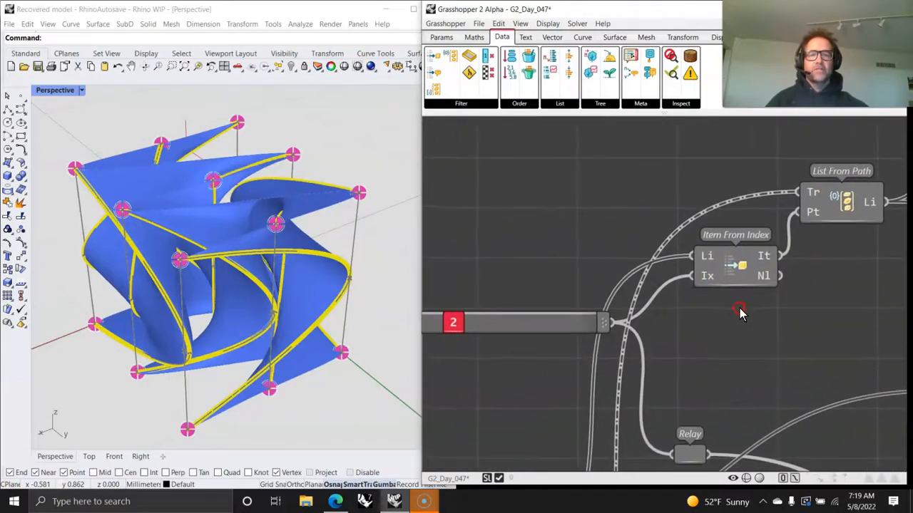
{"action": "right_click_drag", "start_coordinate": [711, 246], "coordinate": [681, 279]}
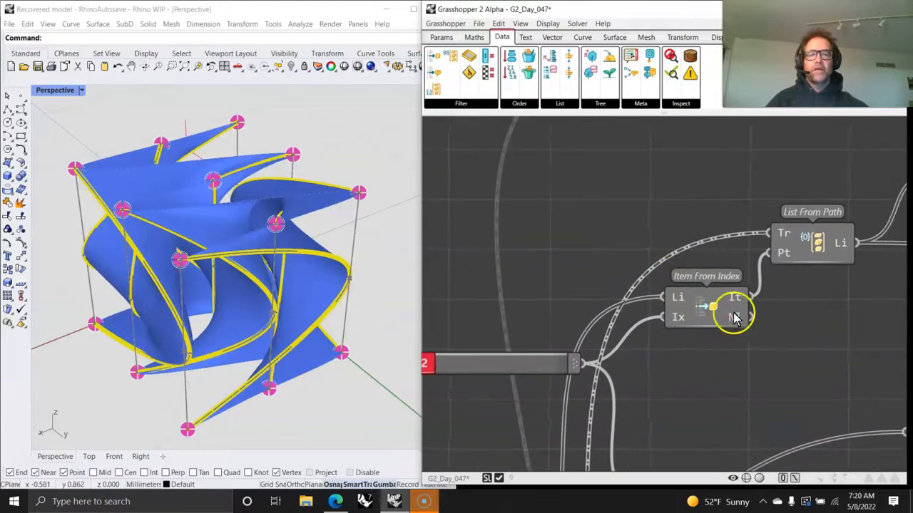
{"action": "scroll", "coordinate": [734, 317], "scroll_direction": "down", "scroll_amount": 3}
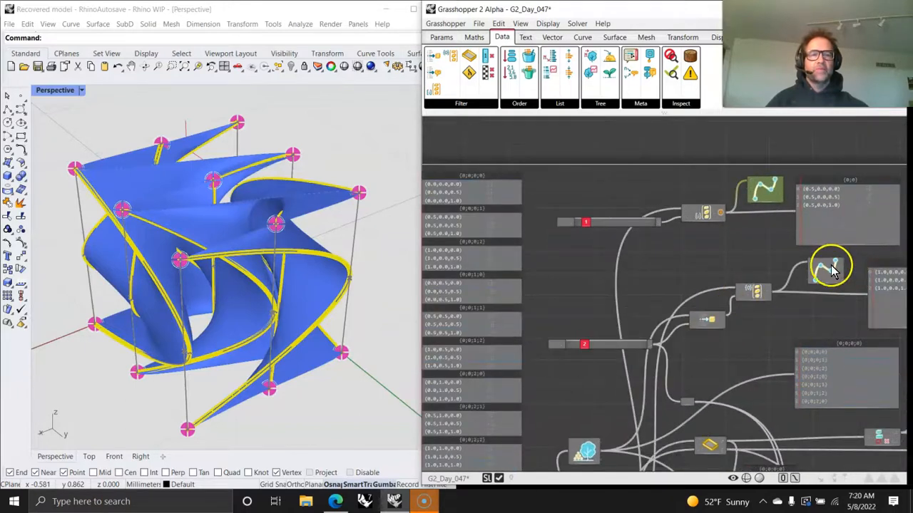
- Pan across the canvas to examine the Tree Topology, Sift and Item From Index wiring
{"action": "right_click_drag", "start_coordinate": [823, 294], "coordinate": [669, 263]}
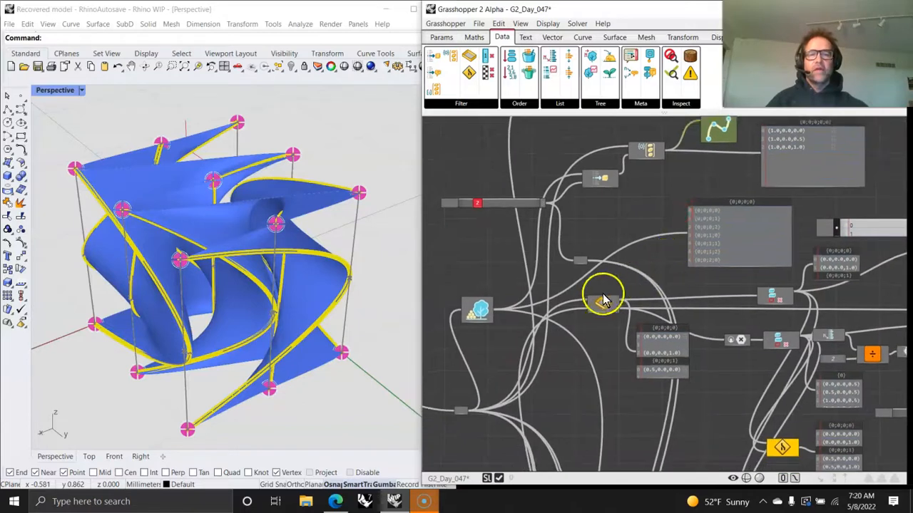
{"action": "scroll", "coordinate": [560, 293], "scroll_direction": "up", "scroll_amount": 3}
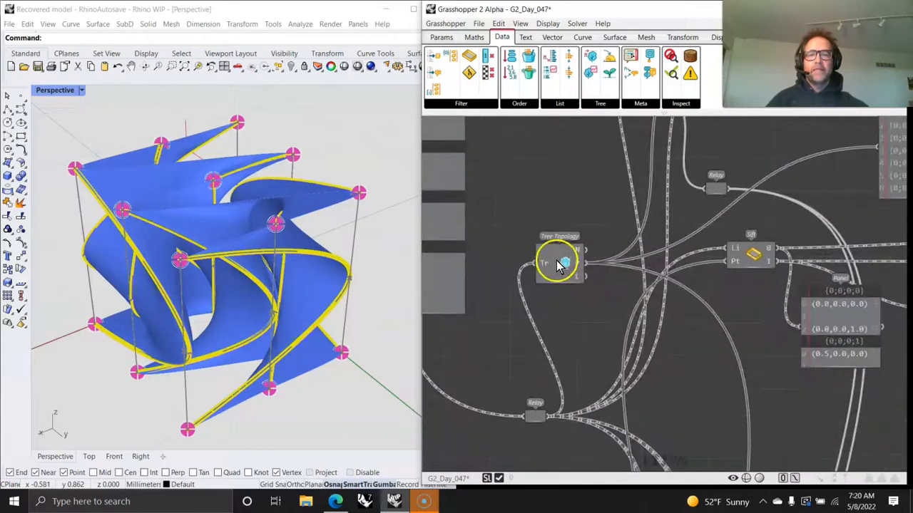
{"action": "right_click_drag", "start_coordinate": [686, 180], "coordinate": [669, 316]}
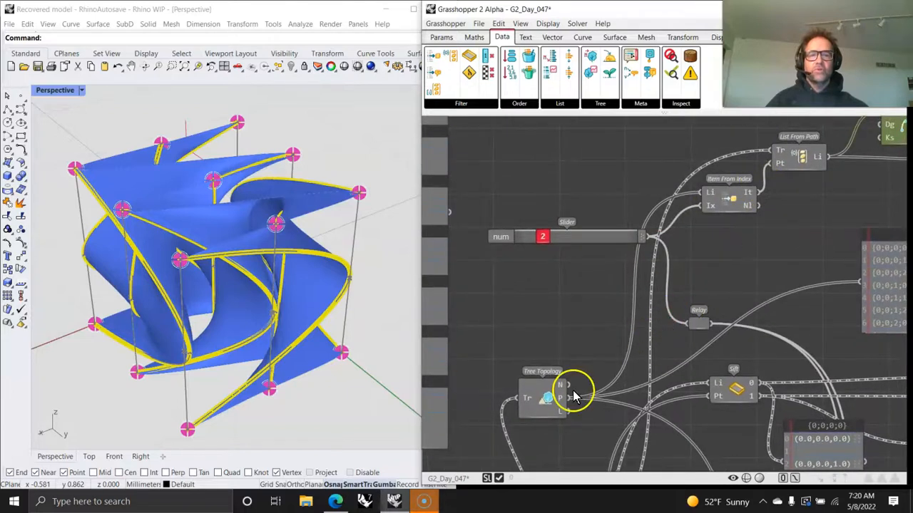
{"action": "right_click_drag", "start_coordinate": [699, 261], "coordinate": [702, 291]}
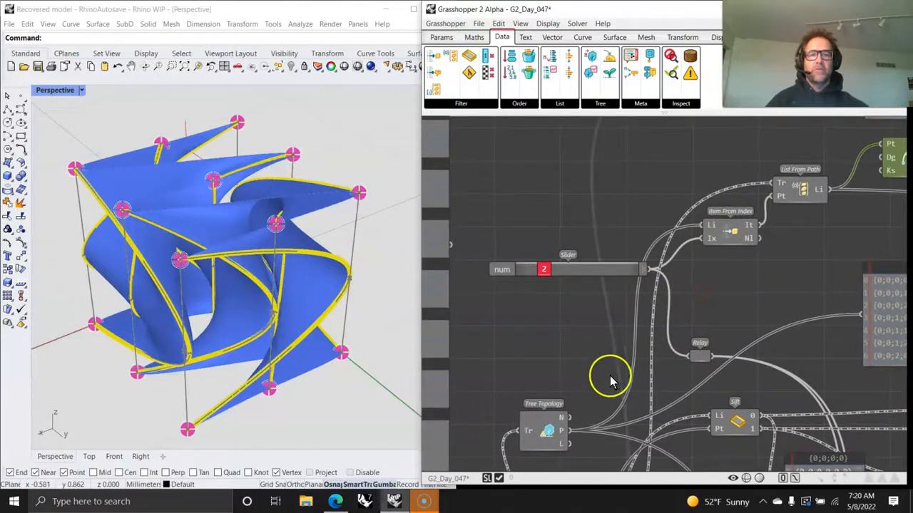
{"action": "right_click_drag", "start_coordinate": [649, 400], "coordinate": [644, 288]}
{"action": "right_click_drag", "start_coordinate": [773, 221], "coordinate": [665, 352]}
{"action": "scroll", "coordinate": [666, 351], "scroll_direction": "down", "scroll_amount": 3}
{"action": "right_click_drag", "start_coordinate": [822, 300], "coordinate": [592, 303]}
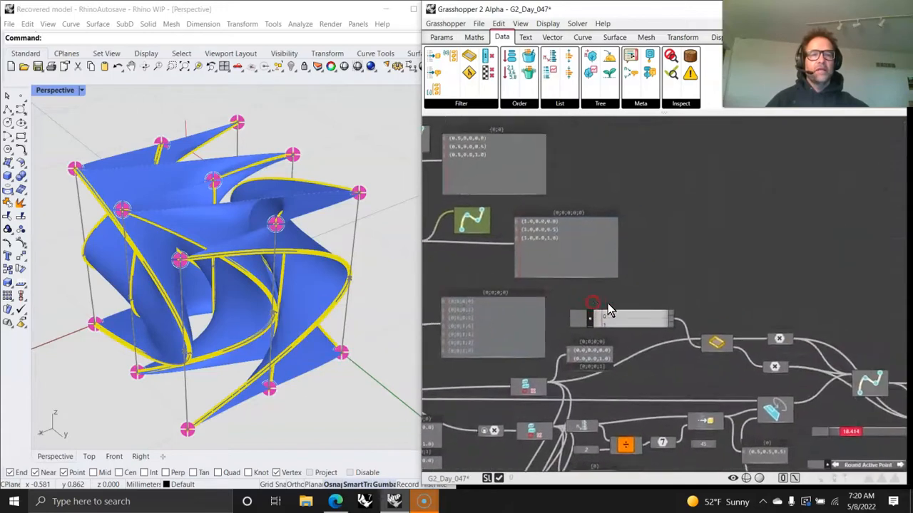
{"action": "scroll", "coordinate": [672, 311], "scroll_direction": "down", "scroll_amount": 2}
{"action": "right_click_drag", "start_coordinate": [673, 312], "coordinate": [740, 250]}
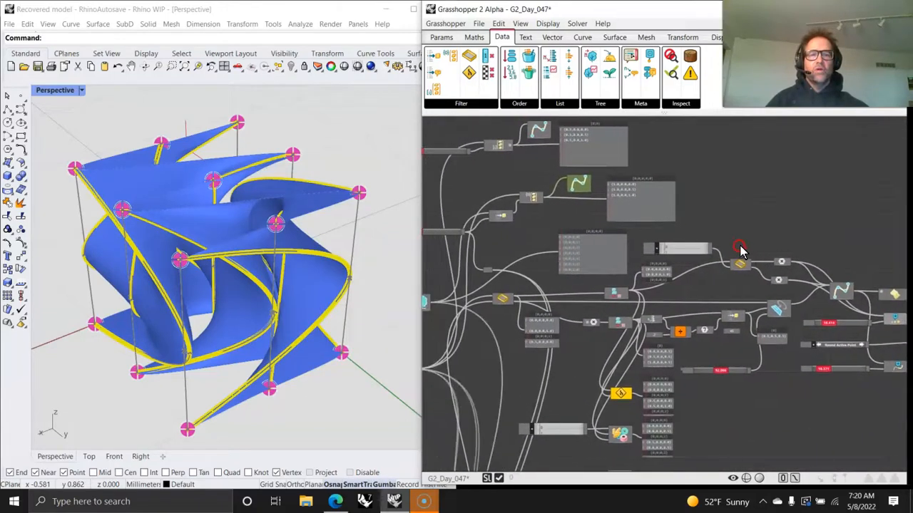
- Browse the Filter components and inspect the Sift, Cull Nulls and Point components in the definition
{"action": "left_click", "coordinate": [478, 103]}
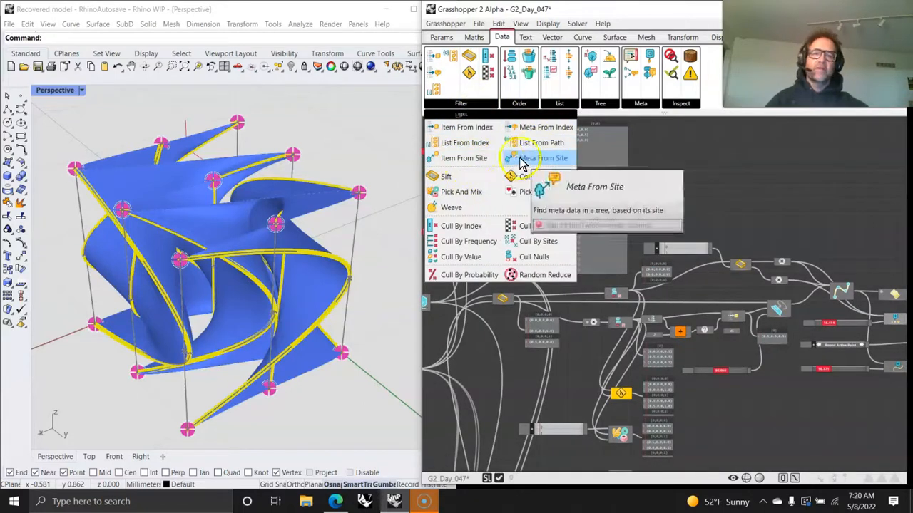
{"action": "scroll", "coordinate": [666, 299], "scroll_direction": "up", "scroll_amount": 6}
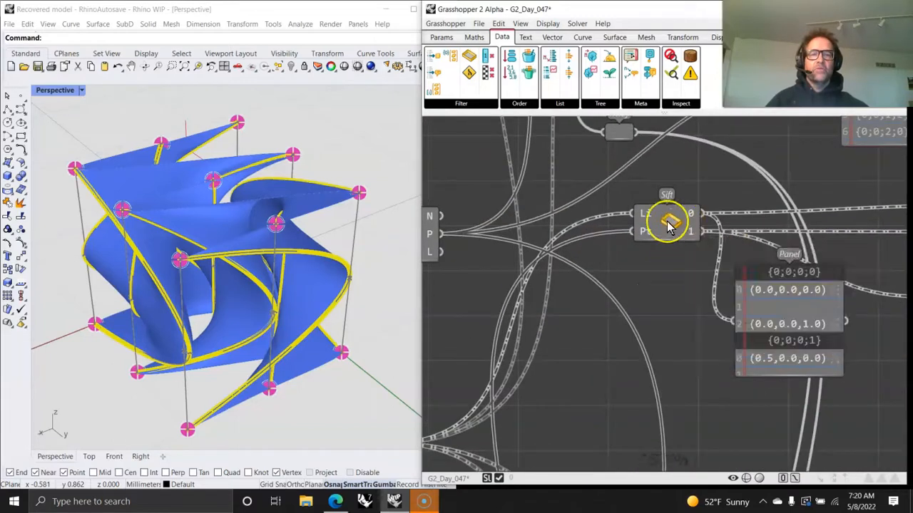
{"action": "mouse_move", "coordinate": [669, 225]}
{"action": "right_click_drag", "start_coordinate": [677, 343], "coordinate": [560, 362]}
{"action": "scroll", "coordinate": [590, 308], "scroll_direction": "down", "scroll_amount": 2}
{"action": "scroll", "coordinate": [591, 296], "scroll_direction": "down", "scroll_amount": 3}
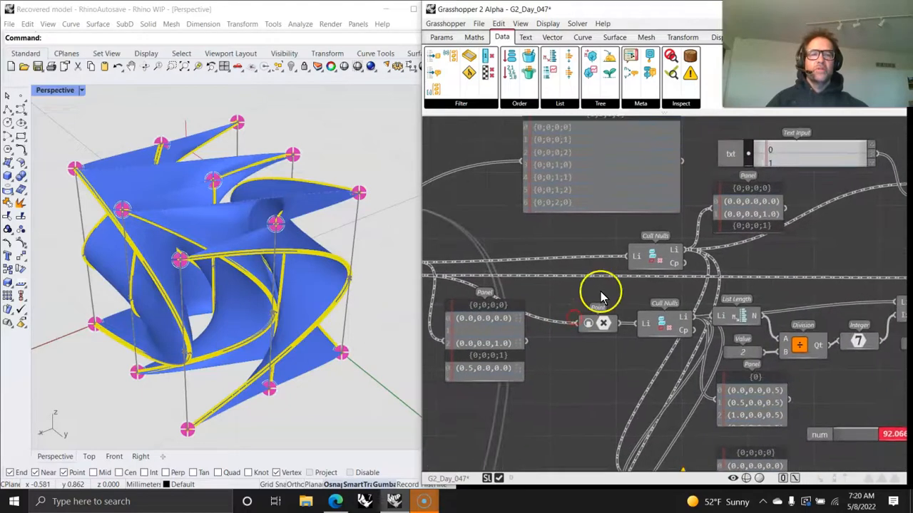
{"action": "left_click", "coordinate": [632, 264]}
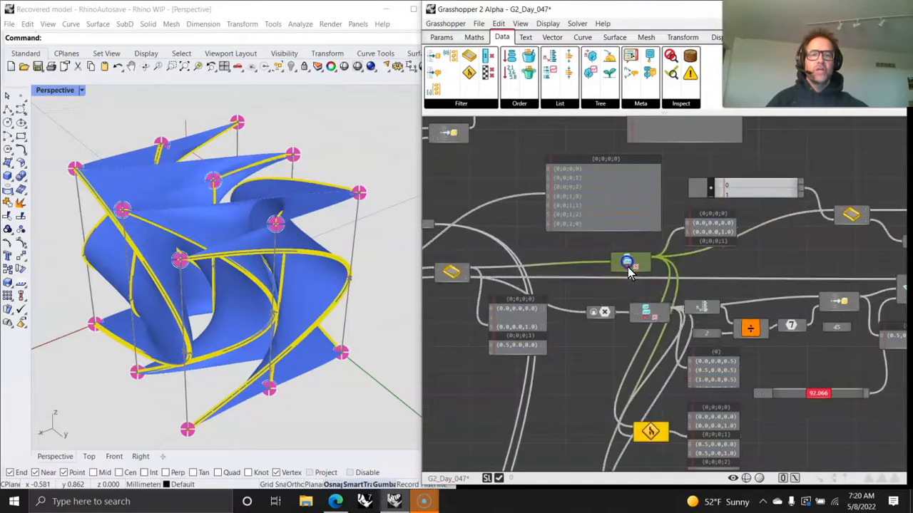
{"action": "left_click", "coordinate": [642, 314]}
{"action": "left_click", "coordinate": [605, 314]}
- Review the Combine and Pick And Mix components and their output data panels
{"action": "scroll", "coordinate": [607, 362], "scroll_direction": "down", "scroll_amount": 3}
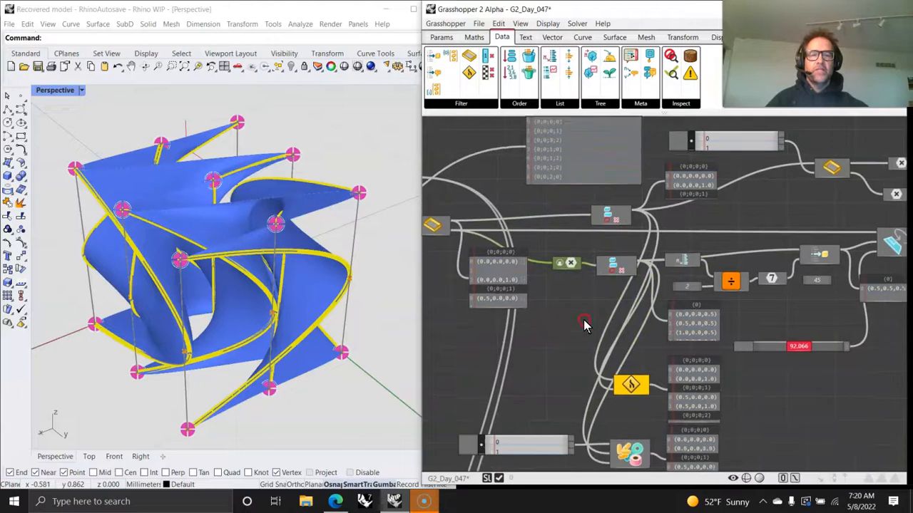
{"action": "scroll", "coordinate": [607, 364], "scroll_direction": "up", "scroll_amount": 1}
{"action": "scroll", "coordinate": [489, 230], "scroll_direction": "up", "scroll_amount": 2}
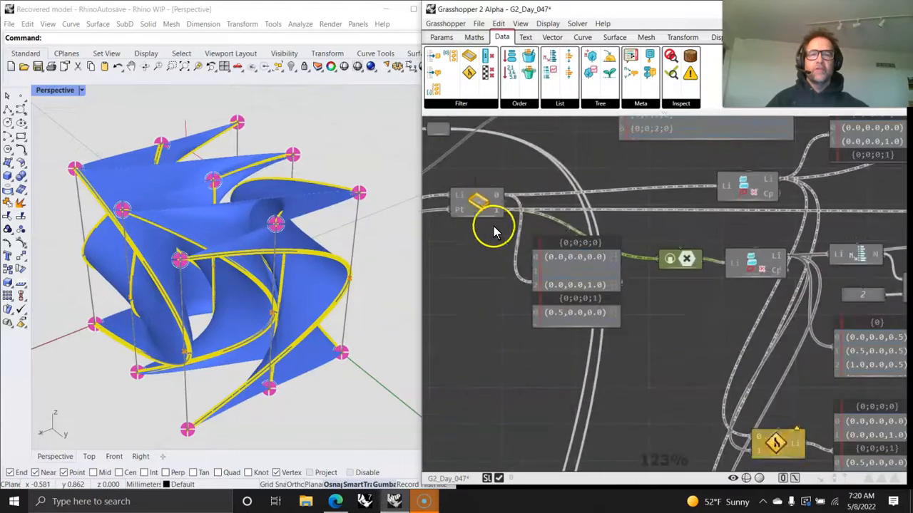
{"action": "scroll", "coordinate": [656, 235], "scroll_direction": "up", "scroll_amount": 2}
{"action": "scroll", "coordinate": [656, 235], "scroll_direction": "down", "scroll_amount": 4}
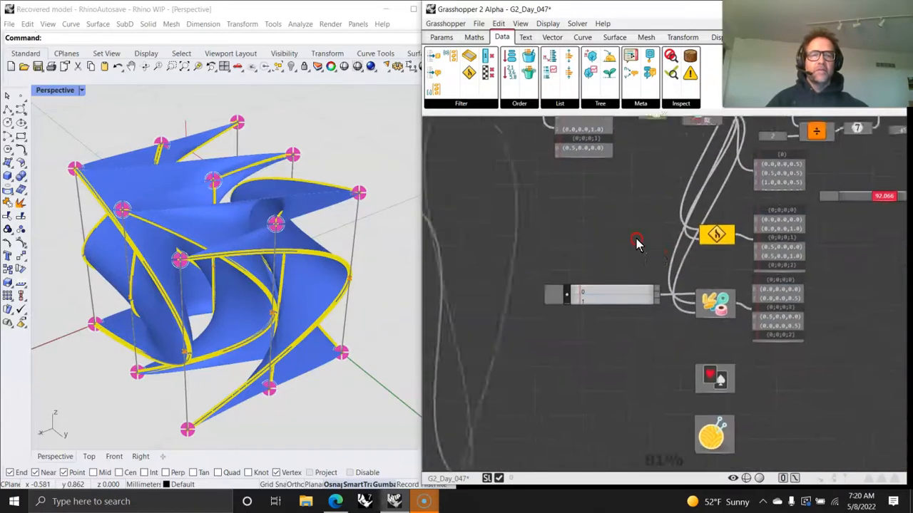
{"action": "scroll", "coordinate": [613, 349], "scroll_direction": "down", "scroll_amount": 5}
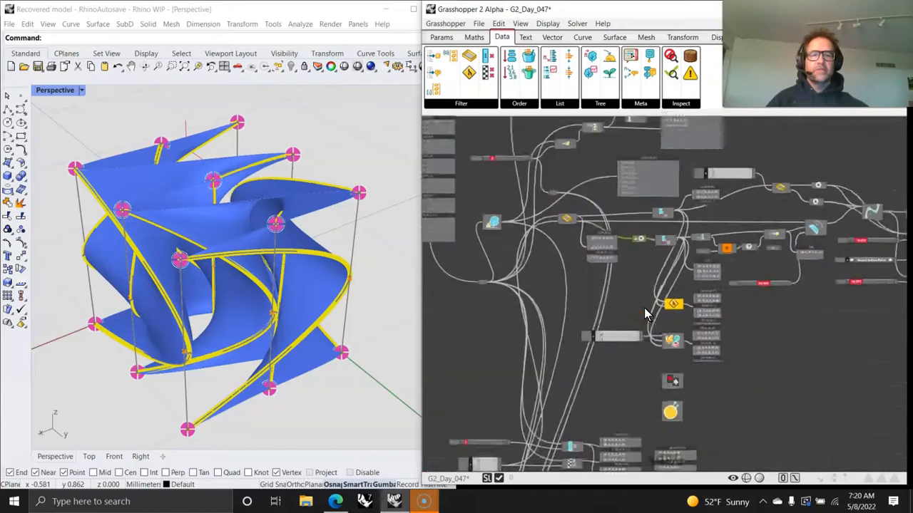
{"action": "scroll", "coordinate": [624, 342], "scroll_direction": "up", "scroll_amount": 4}
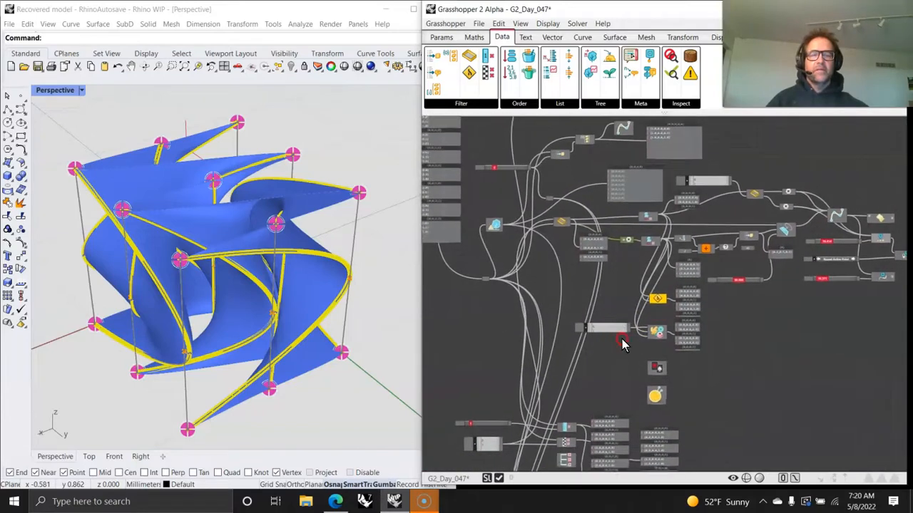
{"action": "scroll", "coordinate": [663, 307], "scroll_direction": "up", "scroll_amount": 3}
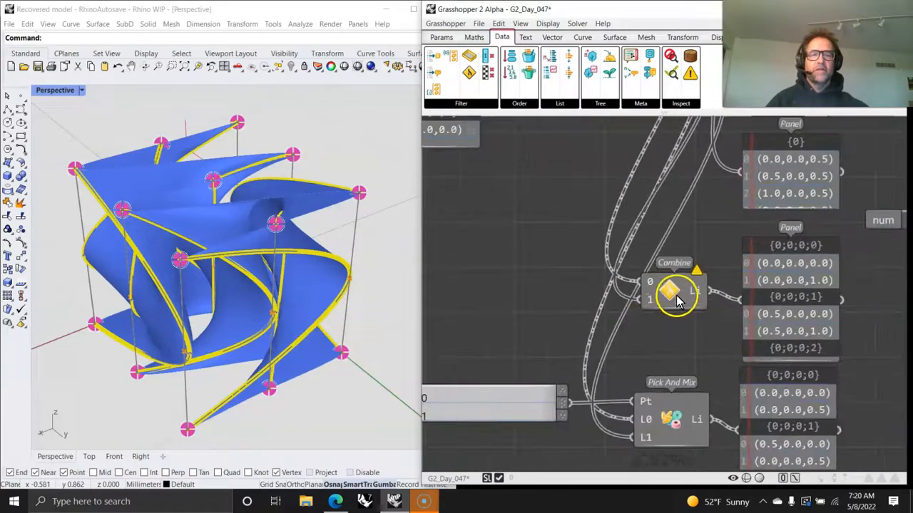
{"action": "right_click_drag", "start_coordinate": [676, 299], "coordinate": [660, 395]}
{"action": "right_click_drag", "start_coordinate": [657, 289], "coordinate": [618, 417]}
{"action": "right_click_drag", "start_coordinate": [707, 197], "coordinate": [880, 296]}
{"action": "scroll", "coordinate": [672, 285], "scroll_direction": "down", "scroll_amount": 3}
{"action": "right_click_drag", "start_coordinate": [579, 336], "coordinate": [685, 304]}
{"action": "scroll", "coordinate": [573, 297], "scroll_direction": "up", "scroll_amount": 2}
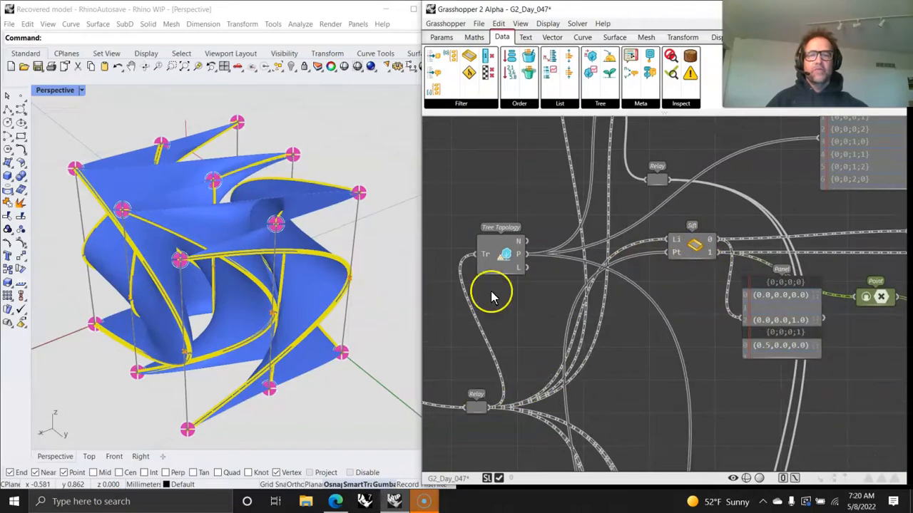
- Temporarily connect the Tree Topology paths to the Sift pattern input, then reconnect the relay
{"action": "left_click_drag", "start_coordinate": [526, 254], "coordinate": [674, 241]}
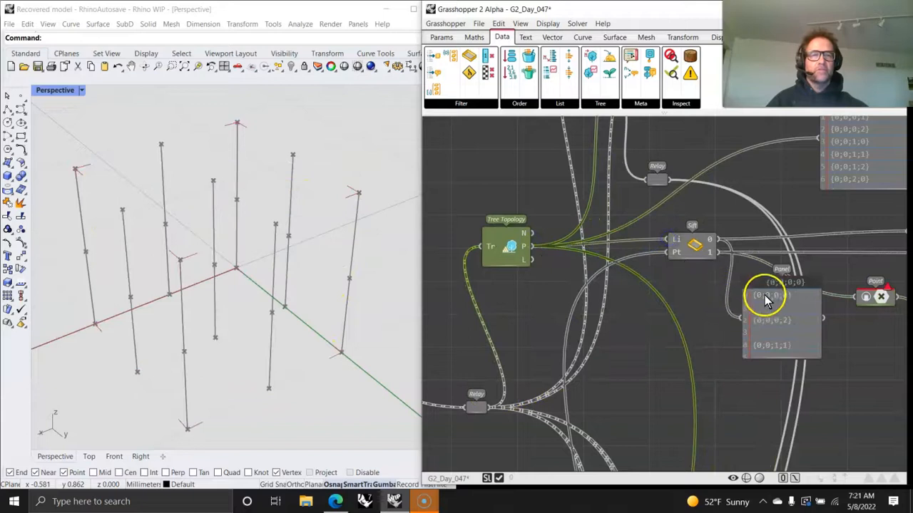
{"action": "right_click_drag", "start_coordinate": [723, 378], "coordinate": [597, 377]}
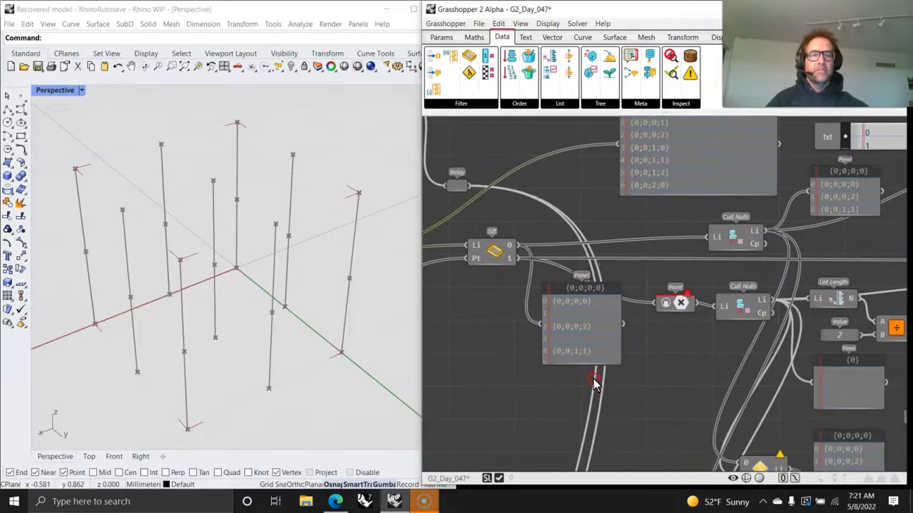
{"action": "right_click_drag", "start_coordinate": [561, 341], "coordinate": [741, 342]}
{"action": "left_click_drag", "start_coordinate": [466, 413], "coordinate": [617, 283]}
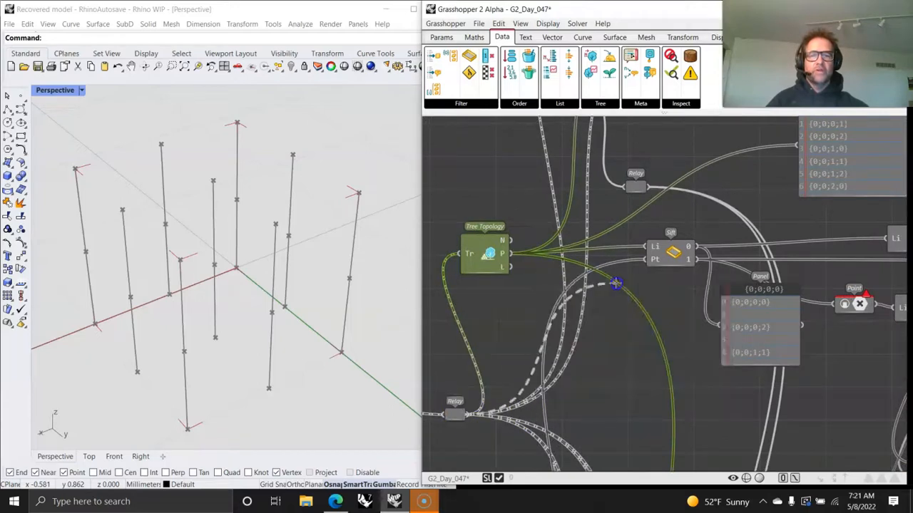
{"action": "left_click_drag", "start_coordinate": [643, 246], "coordinate": [644, 246]}
{"action": "right_click_drag", "start_coordinate": [727, 376], "coordinate": [544, 326]}
{"action": "scroll", "coordinate": [629, 361], "scroll_direction": "down", "scroll_amount": 2}
{"action": "scroll", "coordinate": [698, 292], "scroll_direction": "up", "scroll_amount": 4}
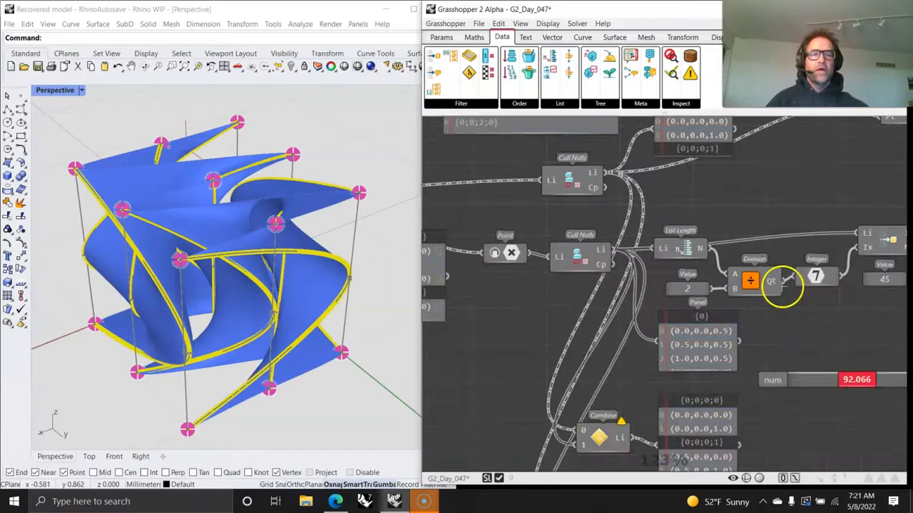
- Set the num slider driving the rotation to 67.807
{"action": "right_click_drag", "start_coordinate": [820, 276], "coordinate": [670, 306]}
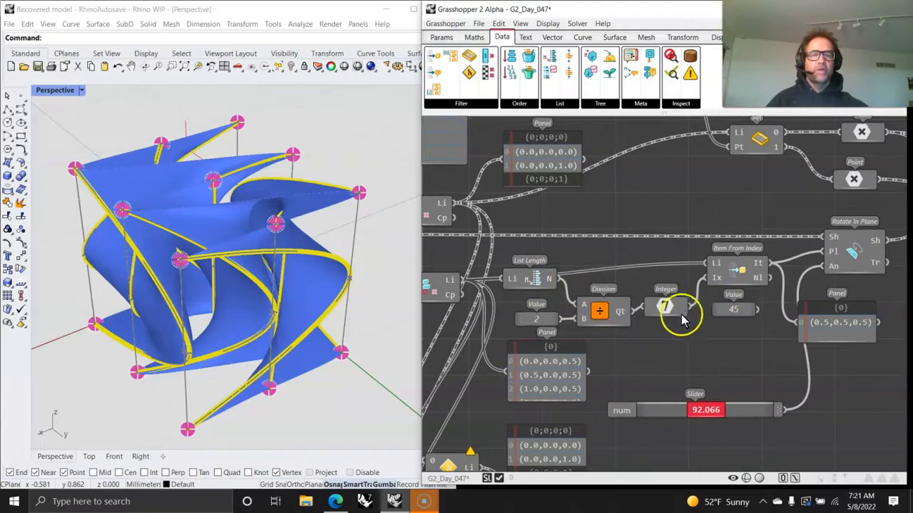
{"action": "right_click_drag", "start_coordinate": [728, 337], "coordinate": [631, 377]}
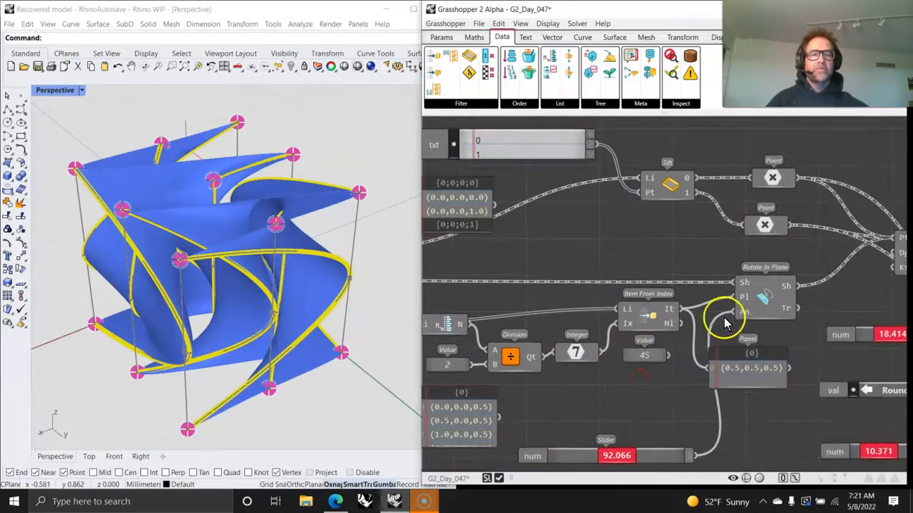
{"action": "right_click_drag", "start_coordinate": [770, 320], "coordinate": [736, 339]}
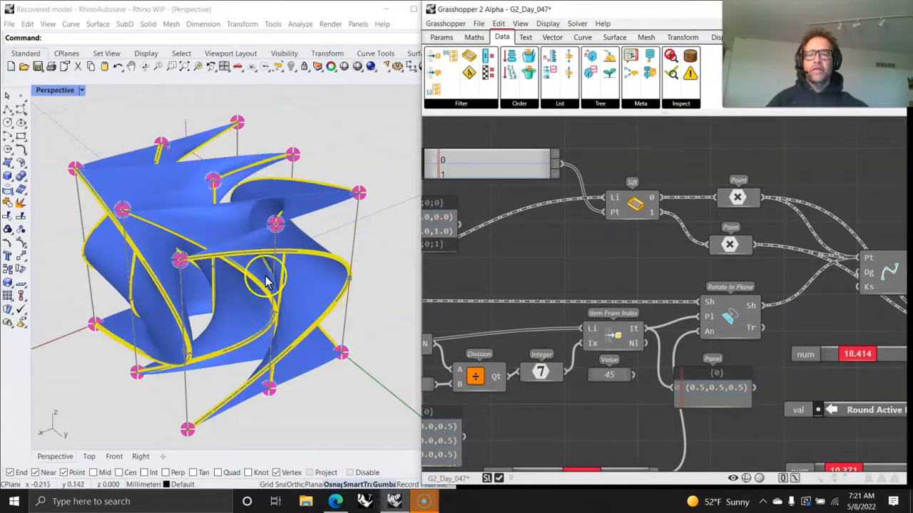
{"action": "right_click_drag", "start_coordinate": [645, 403], "coordinate": [574, 332]}
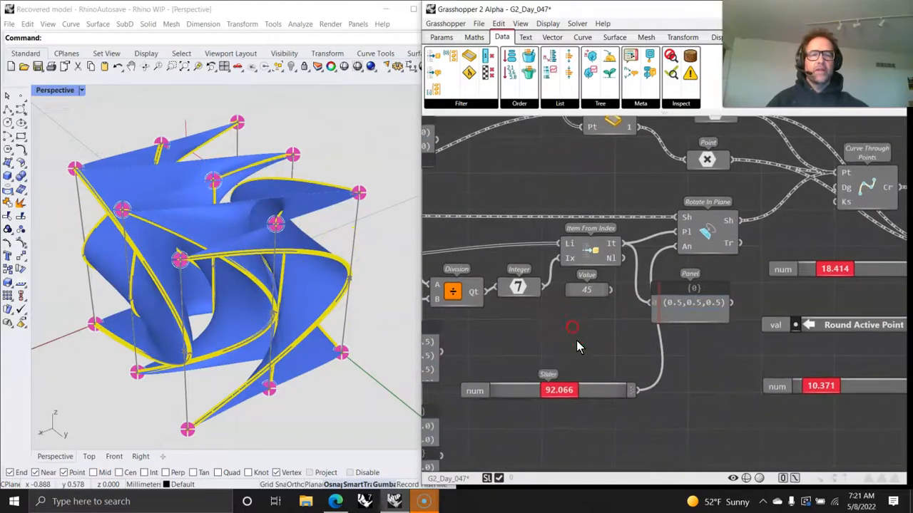
{"action": "left_click_drag", "start_coordinate": [566, 392], "coordinate": [572, 398]}
{"action": "left_click_drag", "start_coordinate": [576, 396], "coordinate": [553, 394]}
{"action": "right_click_drag", "start_coordinate": [210, 344], "coordinate": [192, 353]}
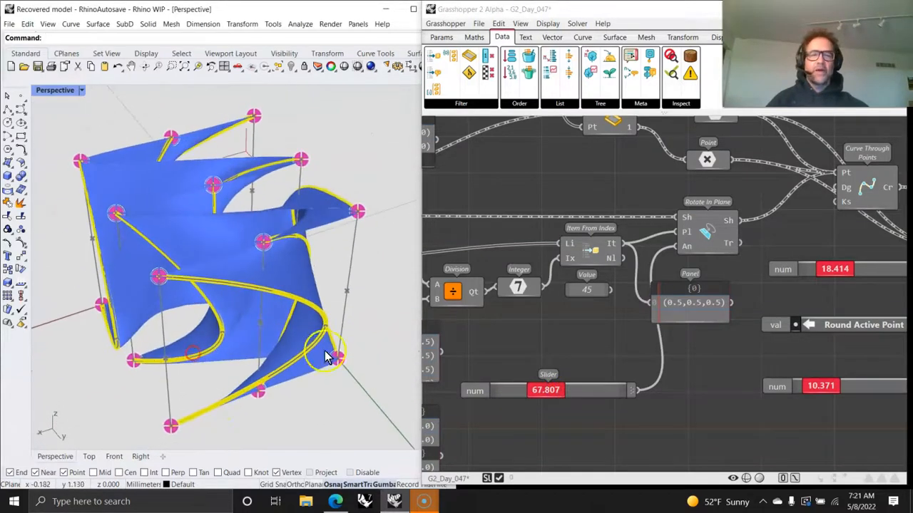
- Examine the List Length, Division and Combine chain feeding the rotation components
{"action": "right_click_drag", "start_coordinate": [625, 368], "coordinate": [546, 393]}
{"action": "right_click_drag", "start_coordinate": [756, 307], "coordinate": [748, 331]}
{"action": "right_click_drag", "start_coordinate": [528, 215], "coordinate": [620, 253]}
{"action": "right_click_drag", "start_coordinate": [529, 351], "coordinate": [663, 186]}
{"action": "right_click_drag", "start_coordinate": [575, 299], "coordinate": [766, 193]}
{"action": "right_click_drag", "start_coordinate": [712, 225], "coordinate": [663, 381]}
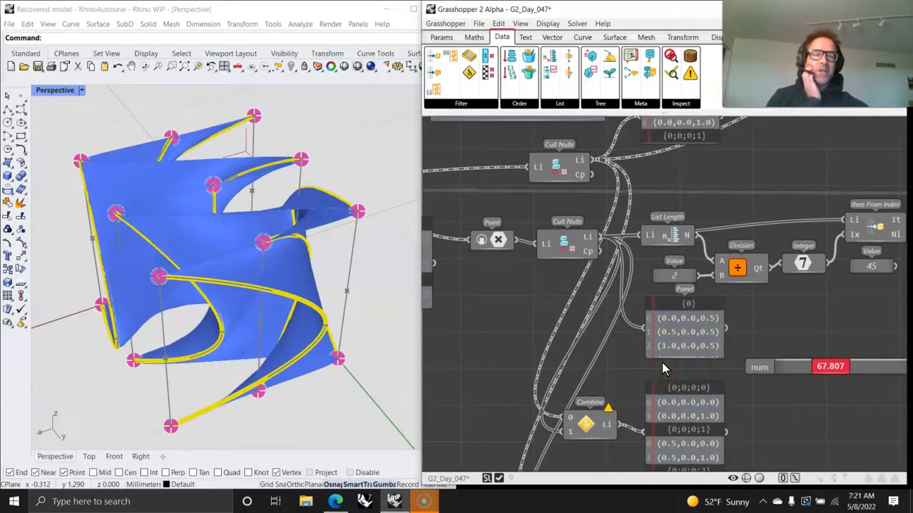
{"action": "right_click_drag", "start_coordinate": [571, 362], "coordinate": [589, 339]}
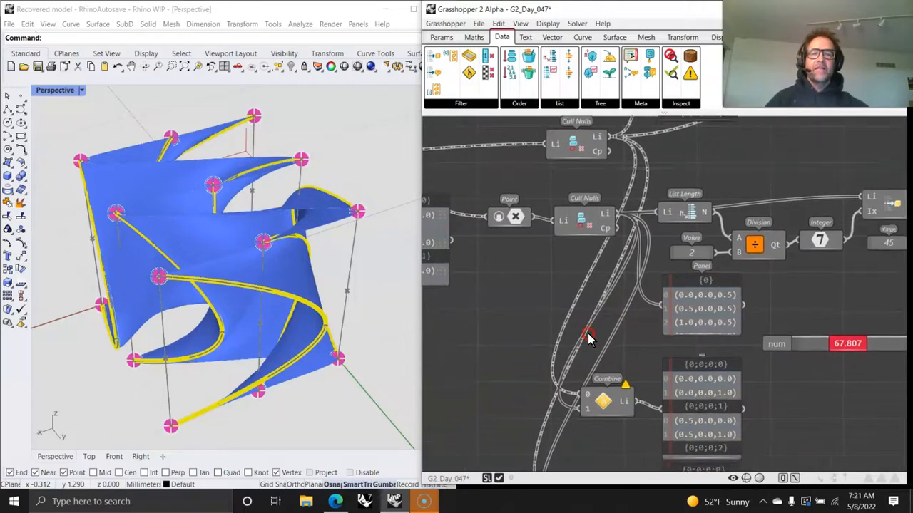
- Browse the Filter menu and examine the Pick Or Omit, Weave and cull components on the canvas
{"action": "left_click", "coordinate": [464, 104]}
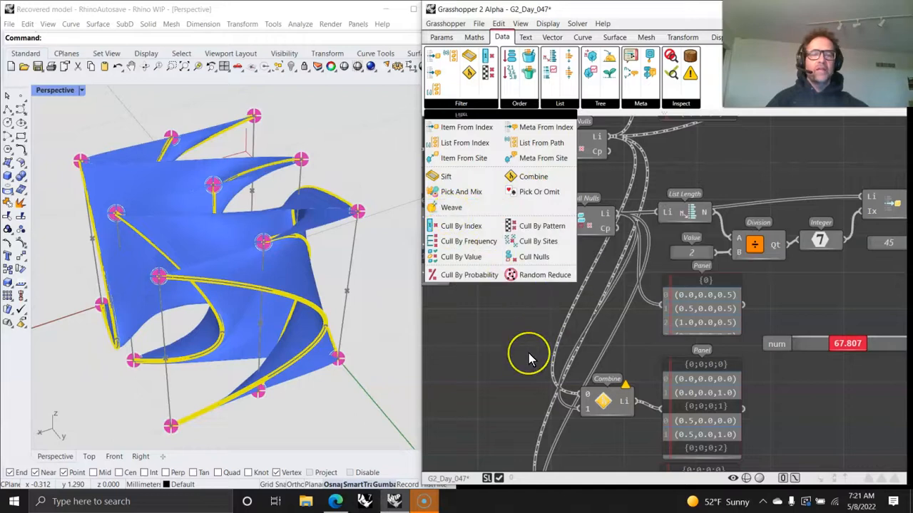
{"action": "right_click_drag", "start_coordinate": [528, 353], "coordinate": [558, 317]}
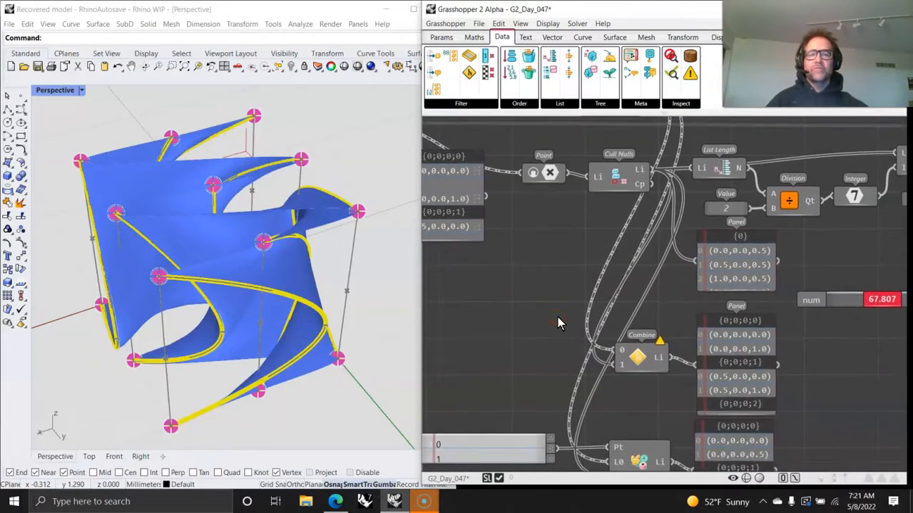
{"action": "left_click", "coordinate": [461, 105]}
{"action": "right_click_drag", "start_coordinate": [505, 358], "coordinate": [584, 153]}
{"action": "scroll", "coordinate": [529, 225], "scroll_direction": "down", "scroll_amount": 2}
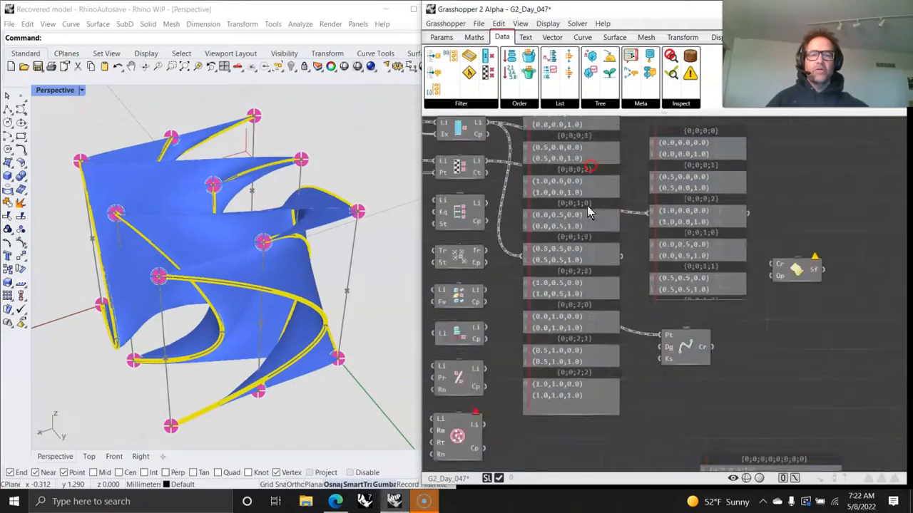
{"action": "right_click_drag", "start_coordinate": [601, 285], "coordinate": [545, 448]}
{"action": "scroll", "coordinate": [545, 449], "scroll_direction": "down", "scroll_amount": 2}
{"action": "right_click_drag", "start_coordinate": [613, 257], "coordinate": [598, 323]}
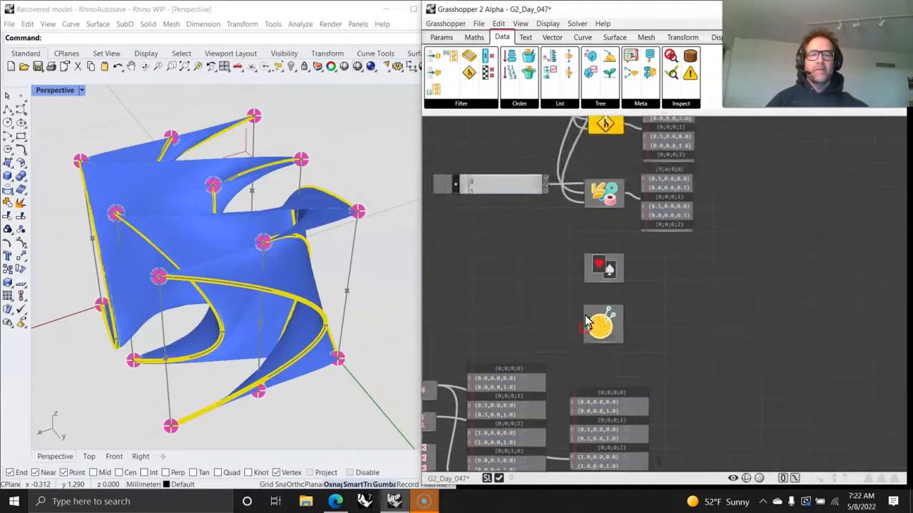
{"action": "scroll", "coordinate": [591, 277], "scroll_direction": "up", "scroll_amount": 4}
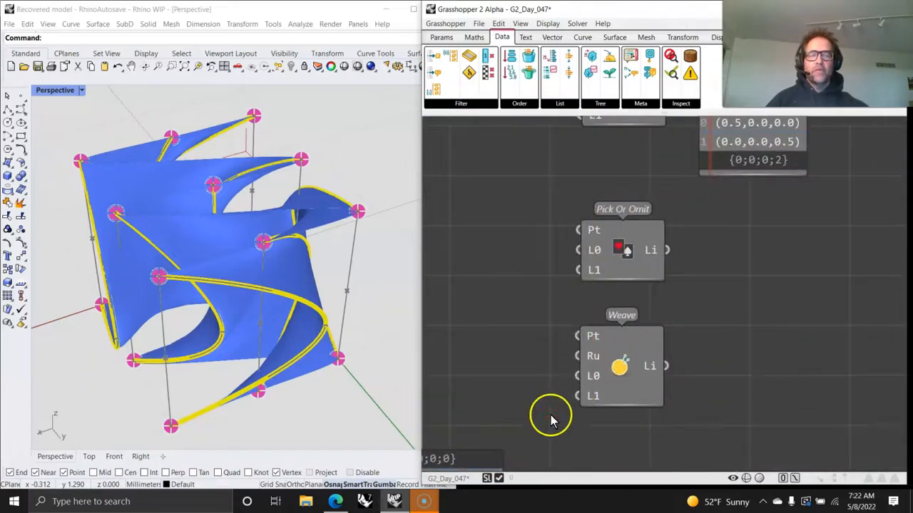
{"action": "right_click_drag", "start_coordinate": [550, 418], "coordinate": [592, 261]}
{"action": "scroll", "coordinate": [611, 261], "scroll_direction": "down", "scroll_amount": 3}
{"action": "right_click_drag", "start_coordinate": [641, 278], "coordinate": [682, 247]}
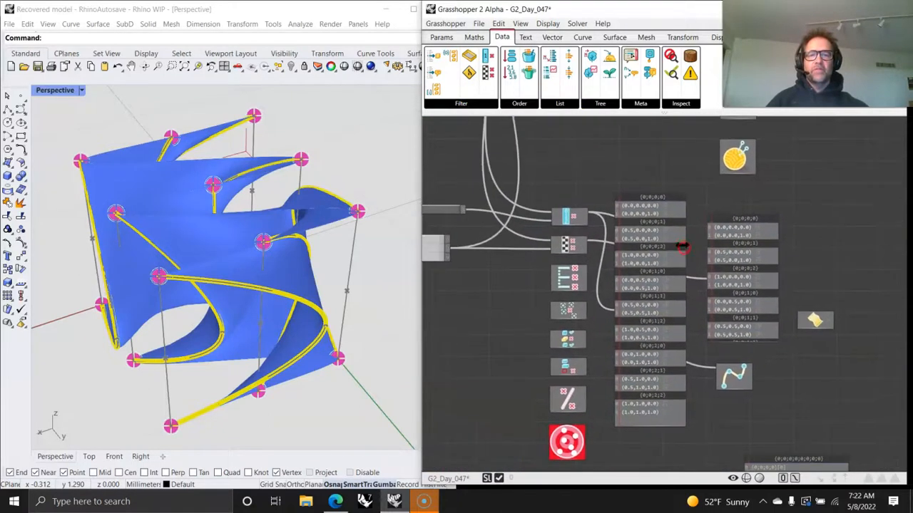
{"action": "right_click_drag", "start_coordinate": [611, 309], "coordinate": [717, 317]}
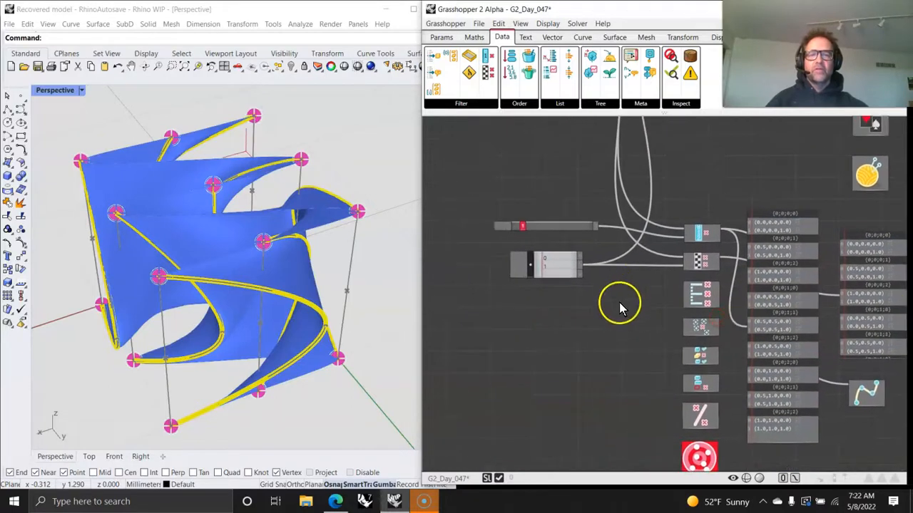
- Examine the cull components (Cull By Index, Pattern, Frequency, Sites, Value, Nulls, Probability) placed on the canvas
{"action": "scroll", "coordinate": [678, 236], "scroll_direction": "up", "scroll_amount": 3}
{"action": "right_click_drag", "start_coordinate": [663, 236], "coordinate": [786, 190]}
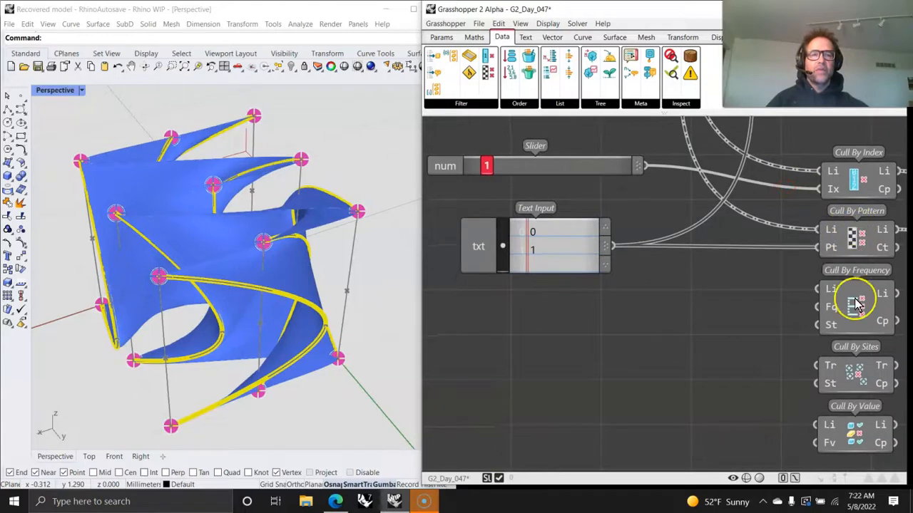
{"action": "right_click_drag", "start_coordinate": [776, 369], "coordinate": [678, 311]}
{"action": "right_click_drag", "start_coordinate": [753, 347], "coordinate": [664, 324]}
{"action": "right_click_drag", "start_coordinate": [684, 393], "coordinate": [668, 326]}
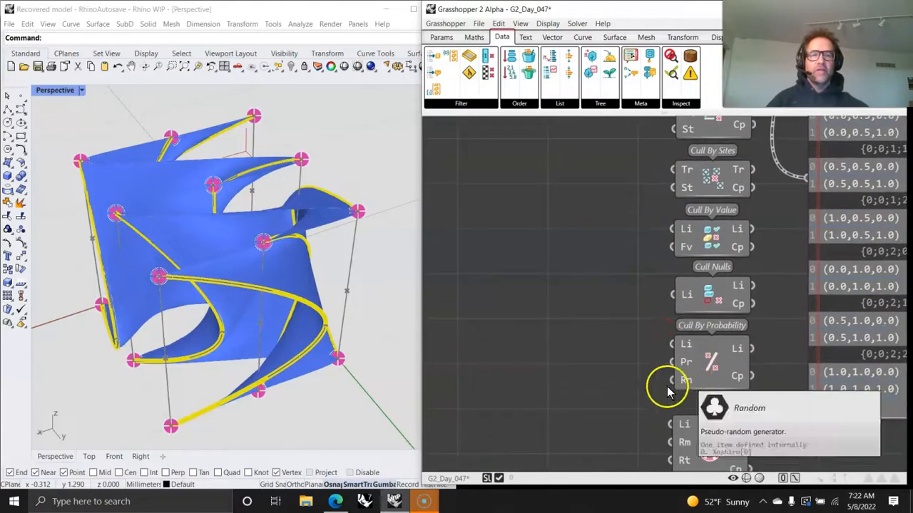
{"action": "right_click_drag", "start_coordinate": [668, 392], "coordinate": [632, 347]}
{"action": "right_click_drag", "start_coordinate": [607, 264], "coordinate": [646, 446]}
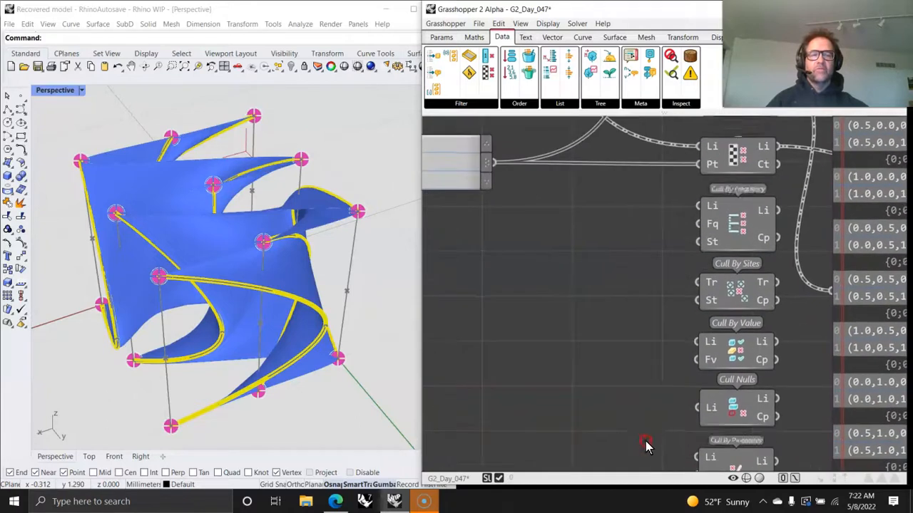
{"action": "scroll", "coordinate": [644, 383], "scroll_direction": "down", "scroll_amount": 3}
{"action": "right_click_drag", "start_coordinate": [639, 369], "coordinate": [613, 433]}
{"action": "scroll", "coordinate": [507, 307], "scroll_direction": "up", "scroll_amount": 2}
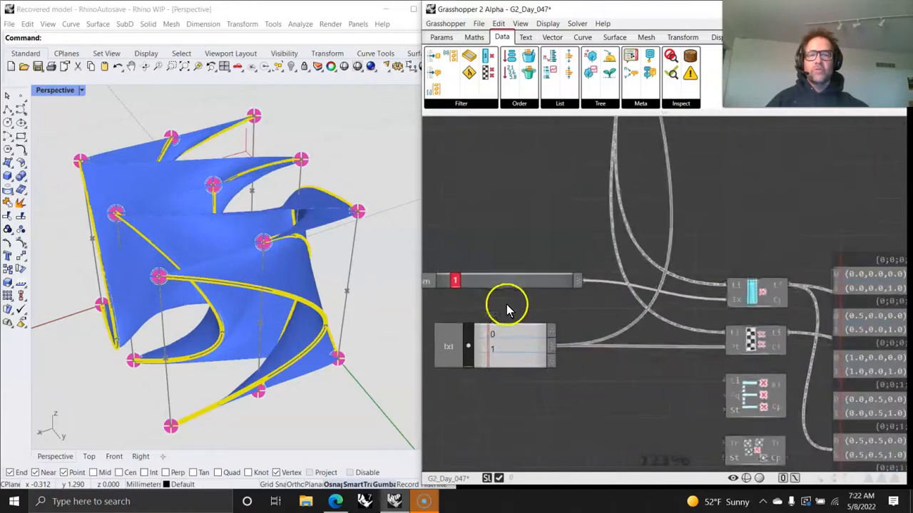
{"action": "mouse_move", "coordinate": [742, 291]}
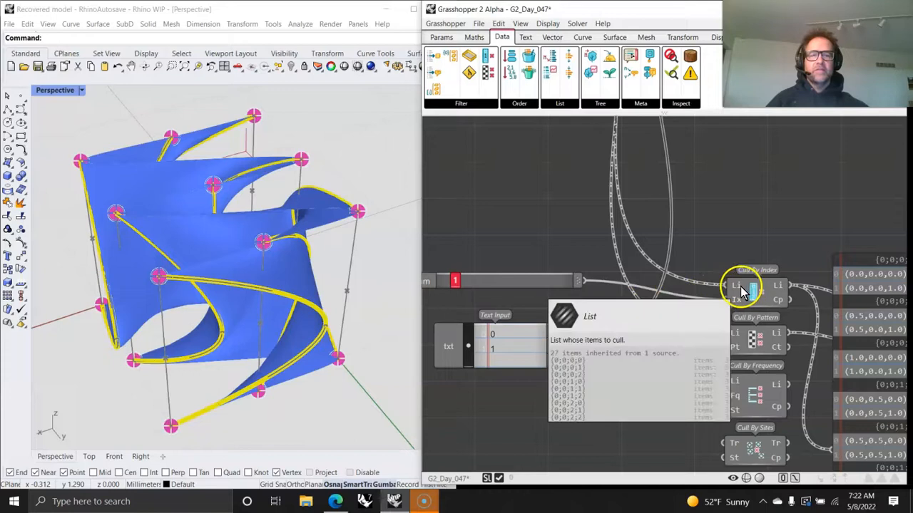
- Wire the point list through Cull By Index into the panels feeding Curve Through Points
{"action": "mouse_move", "coordinate": [459, 284]}
{"action": "left_mouse_down"}
{"action": "mouse_move", "coordinate": [513, 283]}
{"action": "mouse_move", "coordinate": [449, 298]}
{"action": "left_mouse_up"}
{"action": "right_click_drag", "start_coordinate": [274, 344], "coordinate": [289, 321]}
{"action": "right_click_drag", "start_coordinate": [761, 315], "coordinate": [507, 333]}
{"action": "right_click_drag", "start_coordinate": [676, 350], "coordinate": [561, 214]}
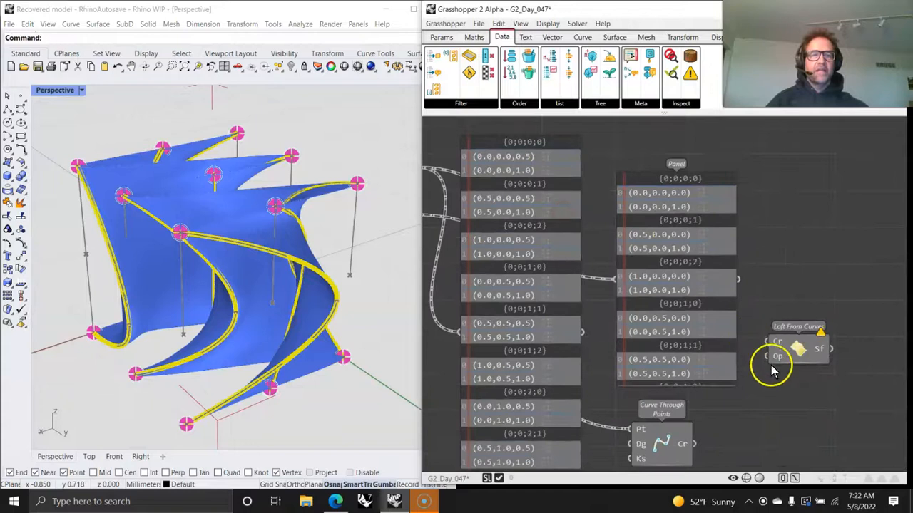
{"action": "right_click_drag", "start_coordinate": [704, 406], "coordinate": [678, 283]}
{"action": "mouse_move", "coordinate": [632, 323]}
{"action": "left_mouse_down"}
{"action": "mouse_move", "coordinate": [625, 302]}
{"action": "mouse_move", "coordinate": [625, 315]}
{"action": "left_mouse_up"}
{"action": "right_click_drag", "start_coordinate": [492, 275], "coordinate": [717, 346]}
{"action": "right_click_drag", "start_coordinate": [581, 264], "coordinate": [728, 358]}
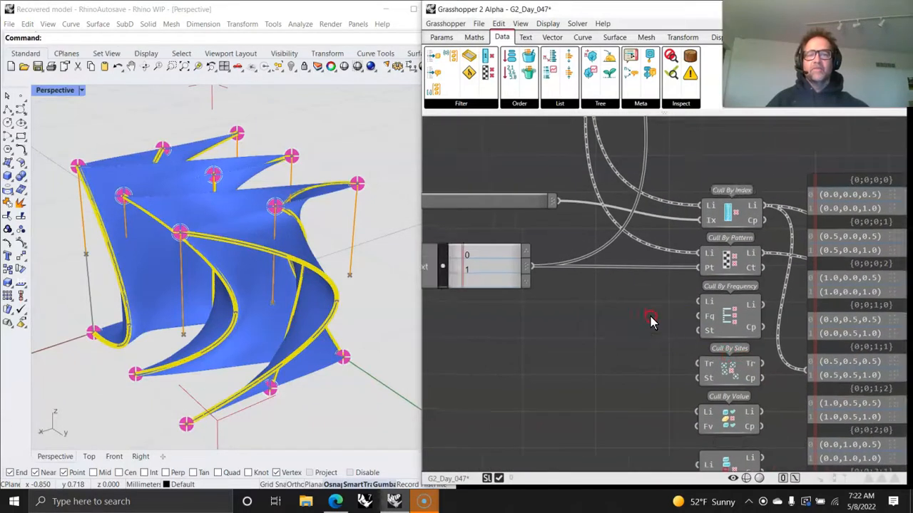
{"action": "right_click_drag", "start_coordinate": [649, 317], "coordinate": [748, 359]}
- Set the Cull By Index slider to 3 and reconnect the list and index inputs of Cull By Index
{"action": "left_click_drag", "start_coordinate": [516, 243], "coordinate": [571, 250]}
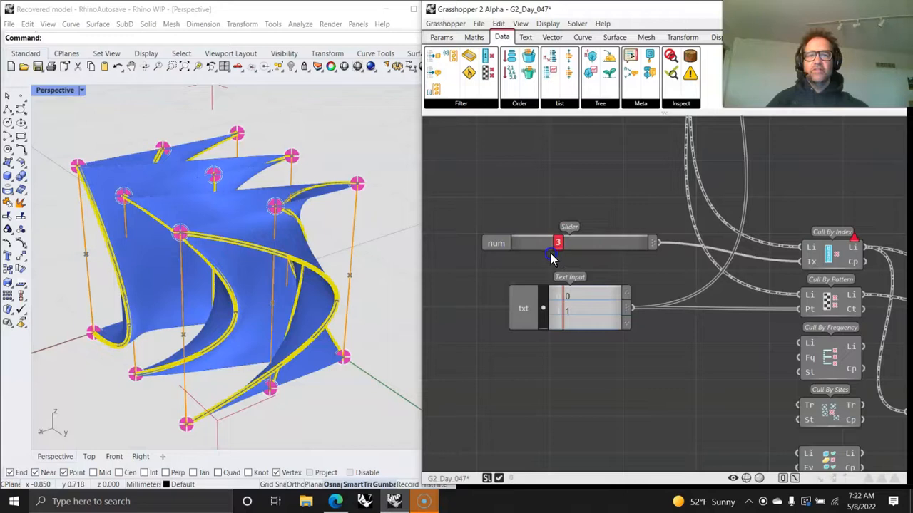
{"action": "right_click_drag", "start_coordinate": [723, 350], "coordinate": [564, 356]}
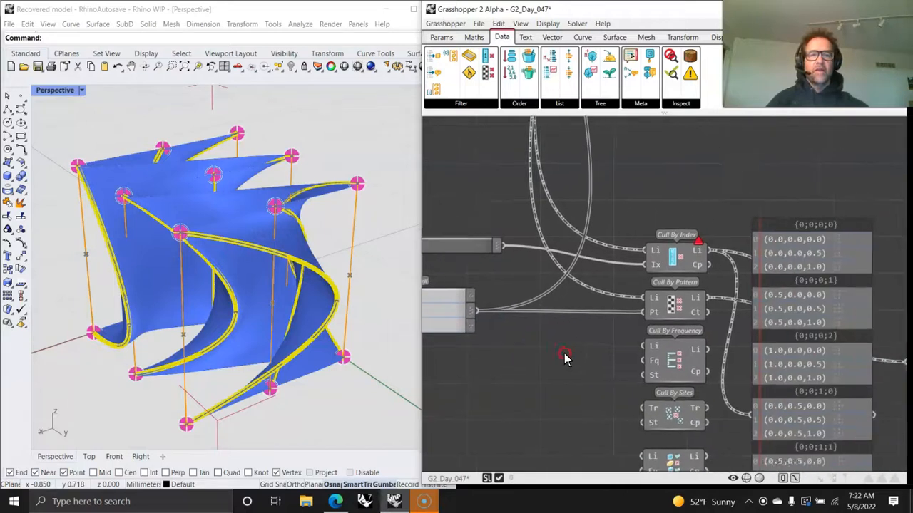
{"action": "left_click", "coordinate": [663, 305]}
{"action": "right_click_drag", "start_coordinate": [766, 398], "coordinate": [557, 288]}
{"action": "mouse_move", "coordinate": [733, 402]}
{"action": "left_mouse_down"}
{"action": "mouse_move", "coordinate": [547, 228]}
{"action": "mouse_move", "coordinate": [751, 391]}
{"action": "mouse_move", "coordinate": [735, 408]}
{"action": "left_mouse_up"}
{"action": "right_click_drag", "start_coordinate": [578, 304], "coordinate": [750, 350]}
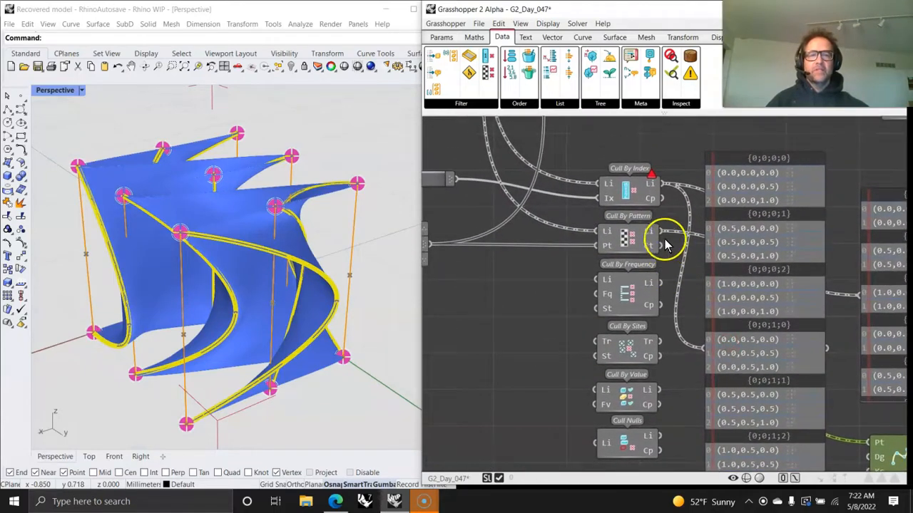
{"action": "right_click_drag", "start_coordinate": [856, 431], "coordinate": [704, 291]}
{"action": "left_click_drag", "start_coordinate": [746, 322], "coordinate": [746, 325]}
{"action": "right_click_drag", "start_coordinate": [430, 196], "coordinate": [673, 320]}
{"action": "left_click_drag", "start_coordinate": [473, 175], "coordinate": [444, 201]}
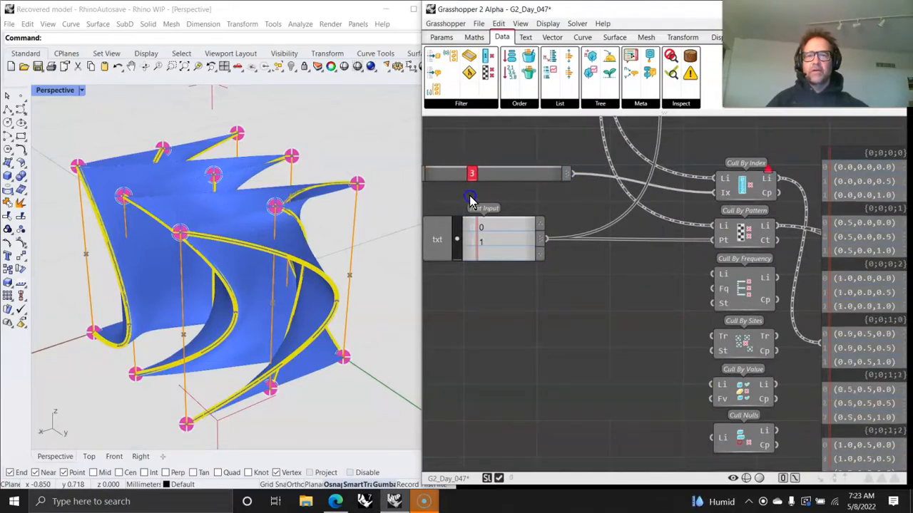
- Connect the Cull By Index output to the panel and Curve Through Points inputs
{"action": "left_click_drag", "start_coordinate": [444, 203], "coordinate": [470, 208]}
{"action": "right_click_drag", "start_coordinate": [655, 341], "coordinate": [467, 273]}
{"action": "scroll", "coordinate": [565, 288], "scroll_direction": "down", "scroll_amount": 2}
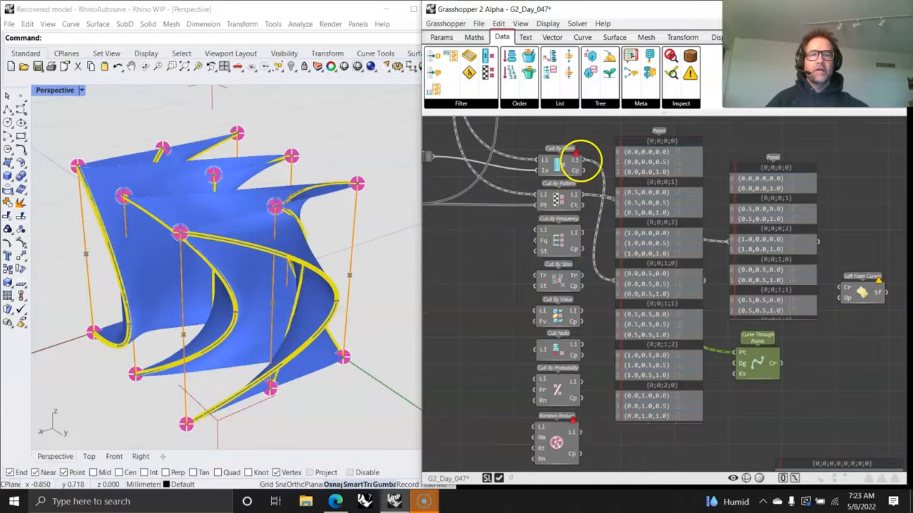
{"action": "left_click_drag", "start_coordinate": [581, 170], "coordinate": [697, 333]}
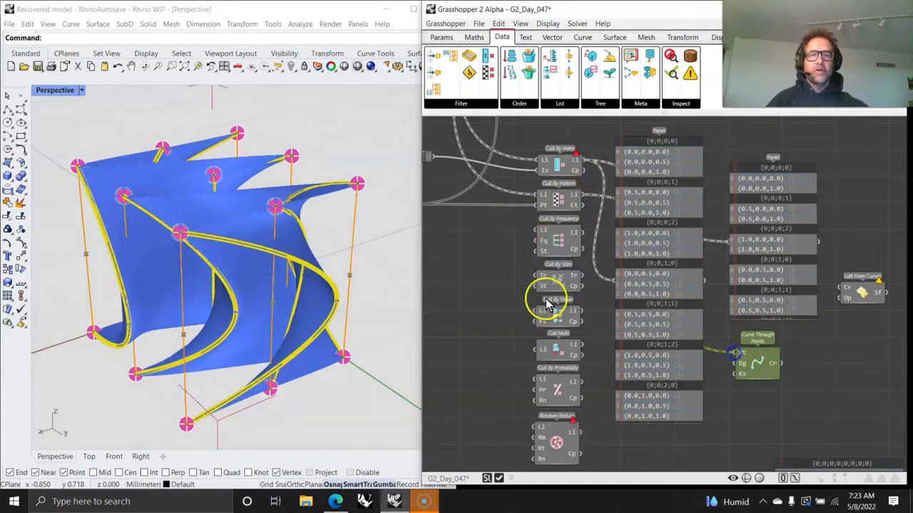
{"action": "right_click_drag", "start_coordinate": [546, 305], "coordinate": [715, 369]}
- Set the Cull By Index slider to 2 and inspect the culled list output
{"action": "left_click_drag", "start_coordinate": [528, 224], "coordinate": [509, 224]}
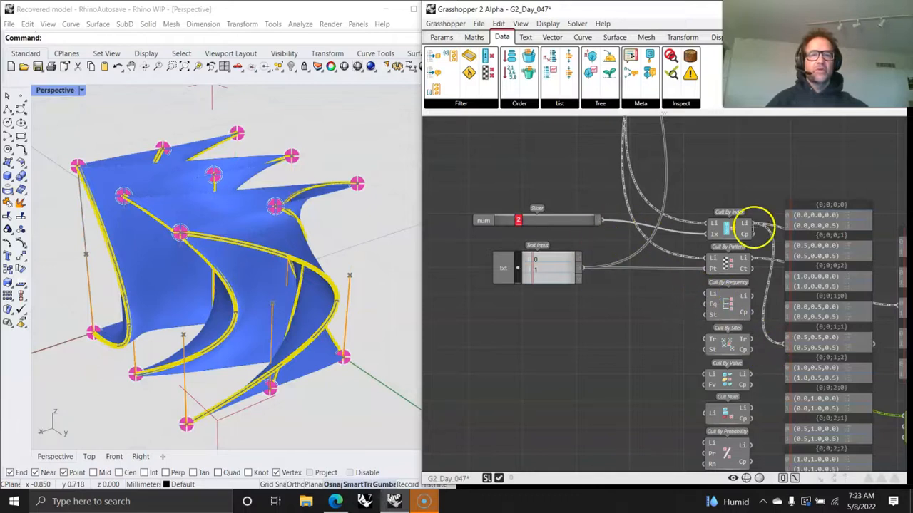
{"action": "mouse_move", "coordinate": [748, 228]}
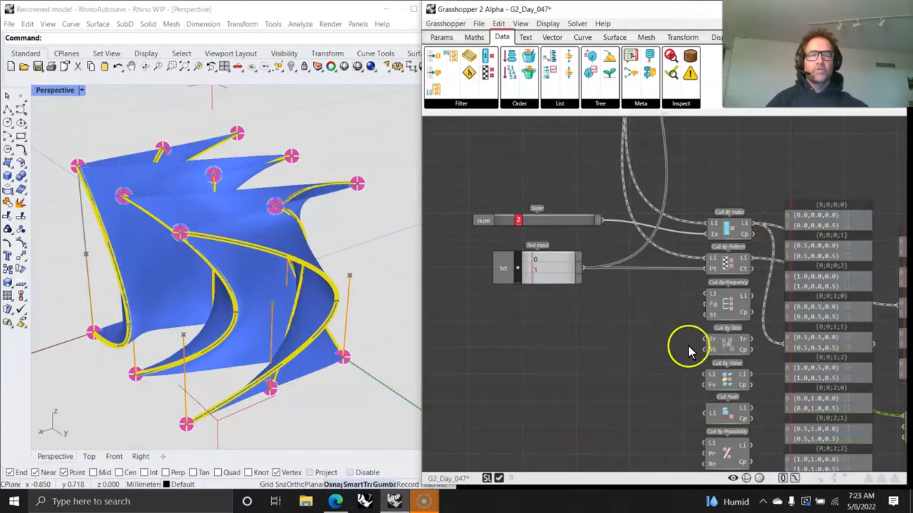
{"action": "right_click_drag", "start_coordinate": [684, 350], "coordinate": [673, 343]}
{"action": "mouse_move", "coordinate": [736, 222]}
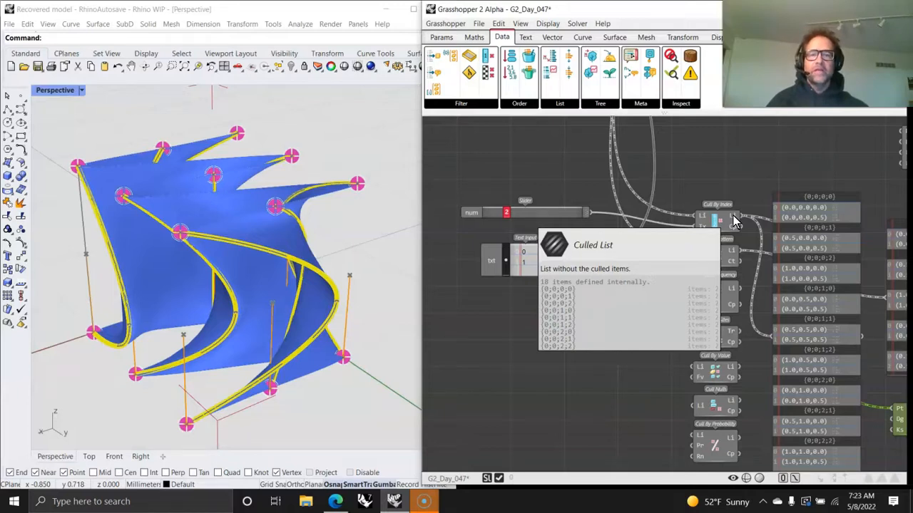
{"action": "left_click", "coordinate": [645, 405]}
{"action": "right_click_drag", "start_coordinate": [645, 404], "coordinate": [567, 307]}
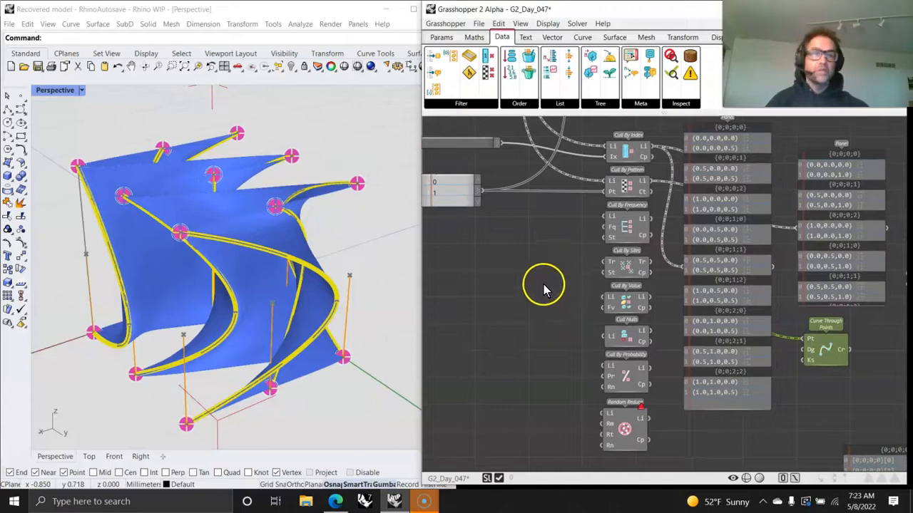
- Examine the tree site components: All Tree Sites, Site From Index, Replace Sites and their panels
{"action": "scroll", "coordinate": [665, 300], "scroll_direction": "down", "scroll_amount": 3}
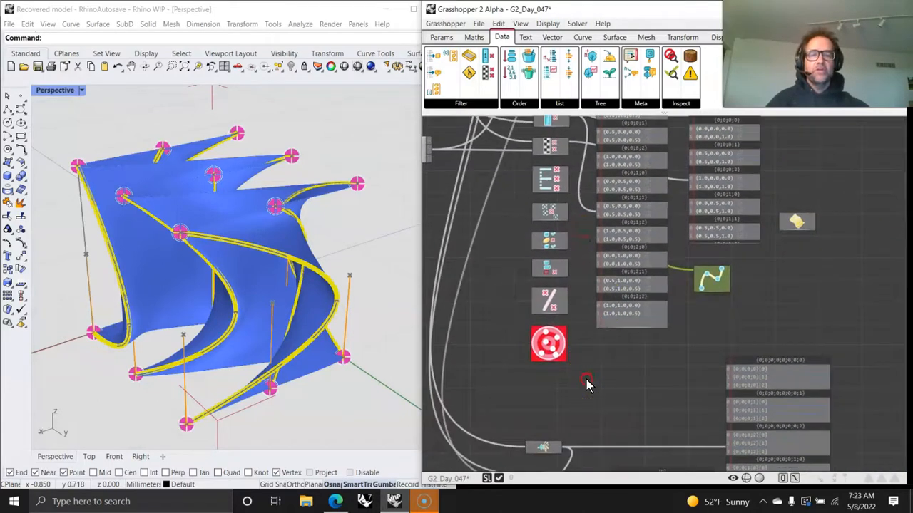
{"action": "right_click_drag", "start_coordinate": [586, 383], "coordinate": [603, 224]}
{"action": "right_click_drag", "start_coordinate": [587, 285], "coordinate": [646, 225]}
{"action": "scroll", "coordinate": [600, 300], "scroll_direction": "up", "scroll_amount": 3}
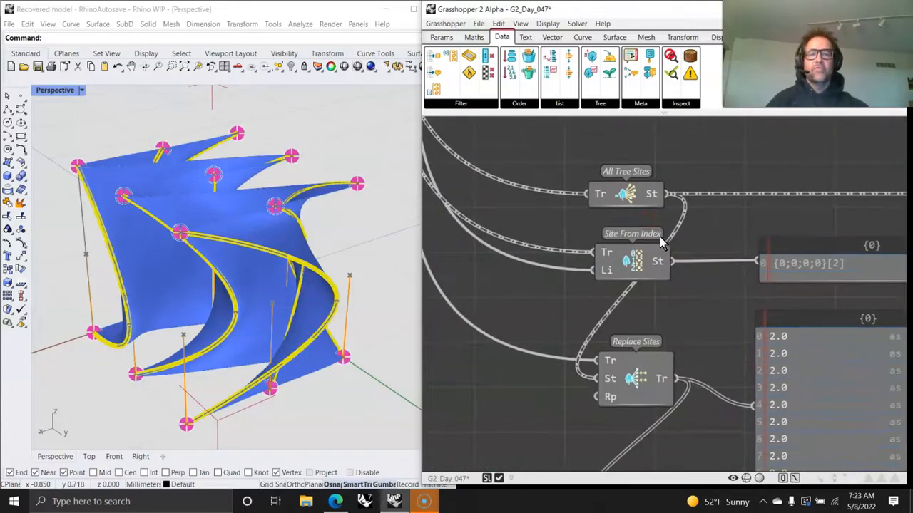
{"action": "scroll", "coordinate": [709, 228], "scroll_direction": "down", "scroll_amount": 2}
{"action": "right_click_drag", "start_coordinate": [709, 228], "coordinate": [609, 285]}
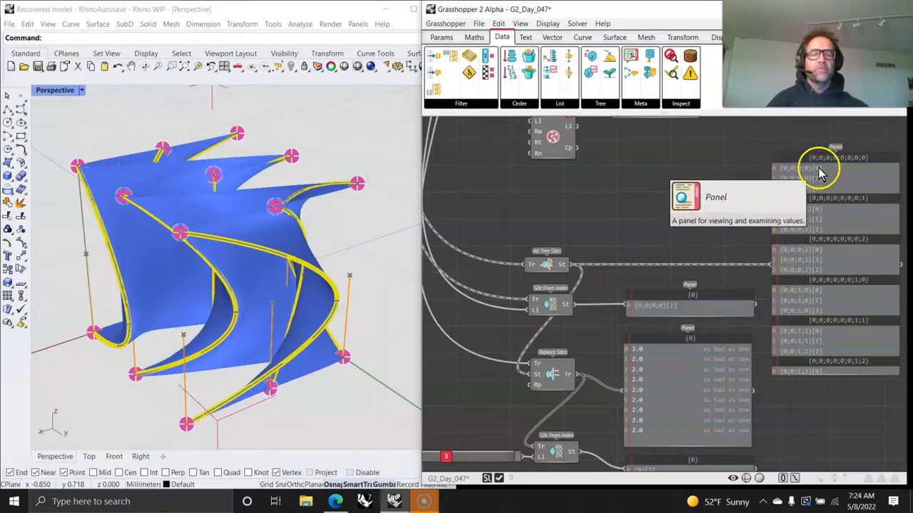
{"action": "right_click_drag", "start_coordinate": [607, 341], "coordinate": [599, 310]}
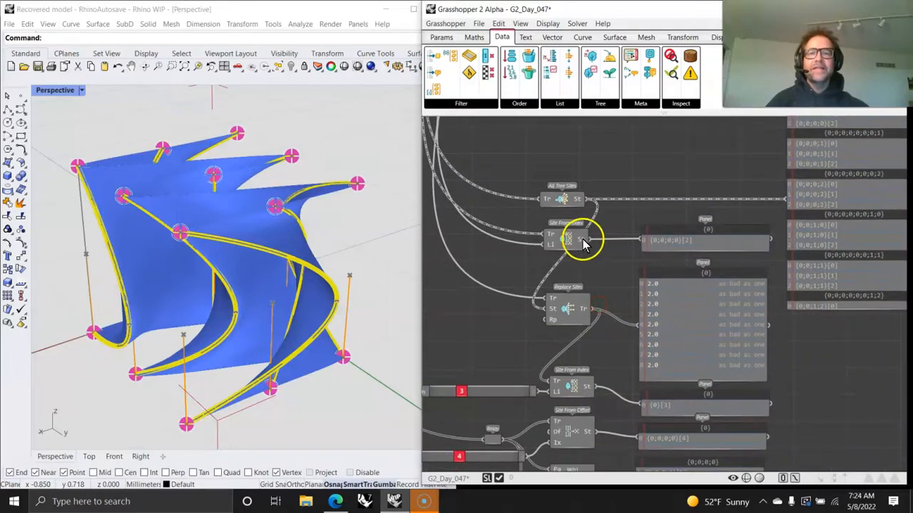
{"action": "mouse_move", "coordinate": [551, 254]}
{"action": "right_click_drag", "start_coordinate": [551, 254], "coordinate": [585, 241]}
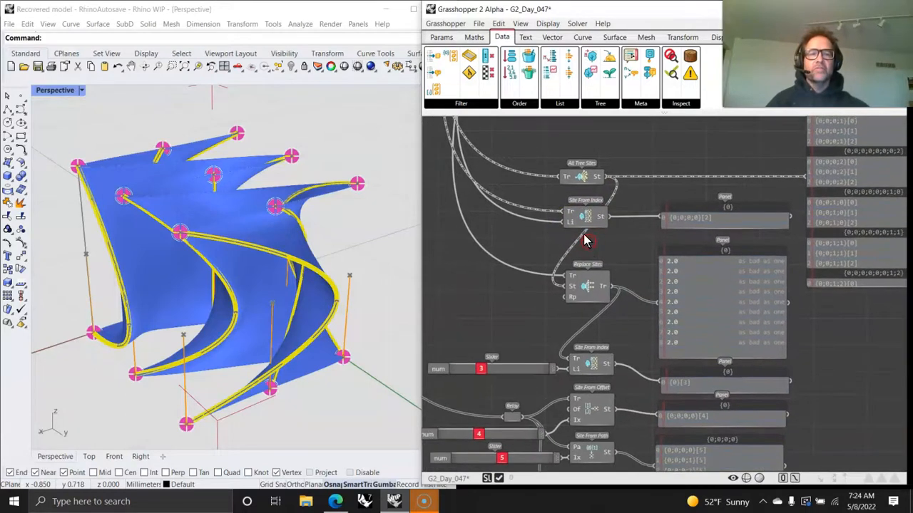
{"action": "scroll", "coordinate": [593, 322], "scroll_direction": "up", "scroll_amount": 2}
{"action": "left_click", "coordinate": [570, 218]}
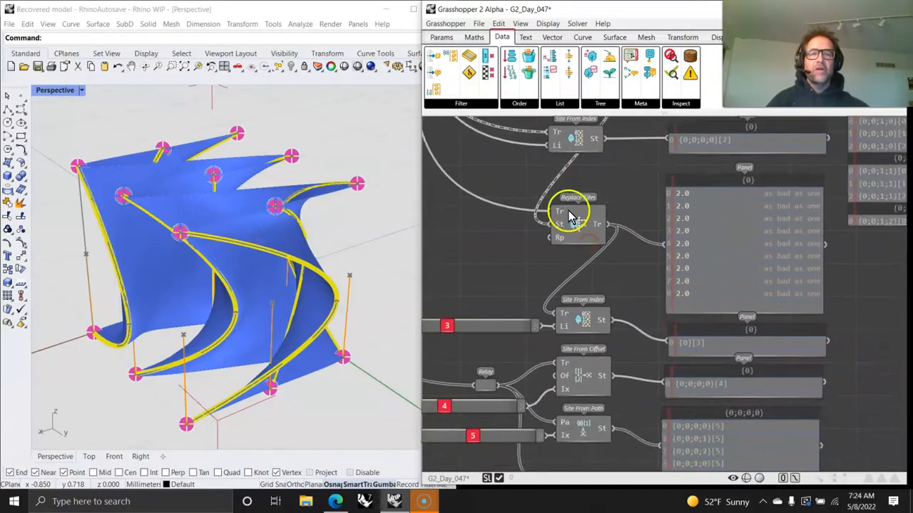
{"action": "right_click_drag", "start_coordinate": [581, 316], "coordinate": [586, 260]}
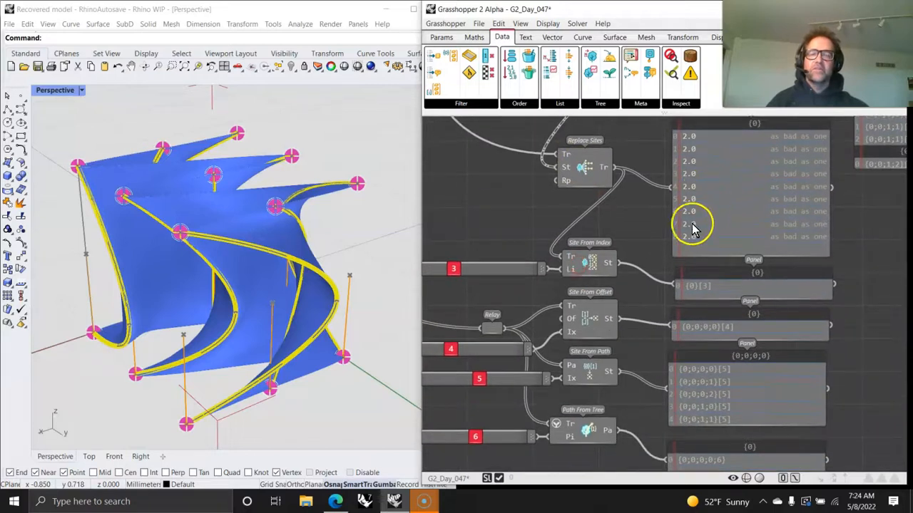
{"action": "right_click_drag", "start_coordinate": [612, 291], "coordinate": [660, 214]}
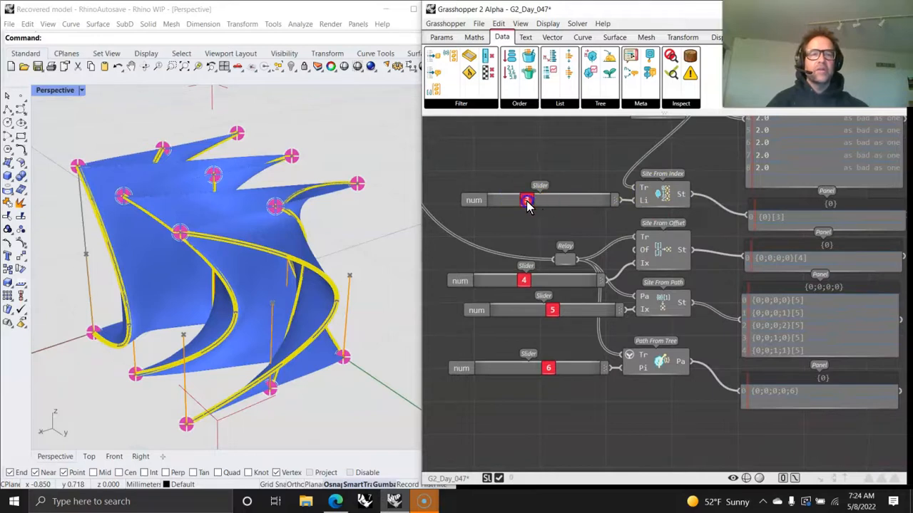
- Set the Site From Offset slider to 2 and the Site From Path slider to 5
{"action": "left_click", "coordinate": [523, 281]}
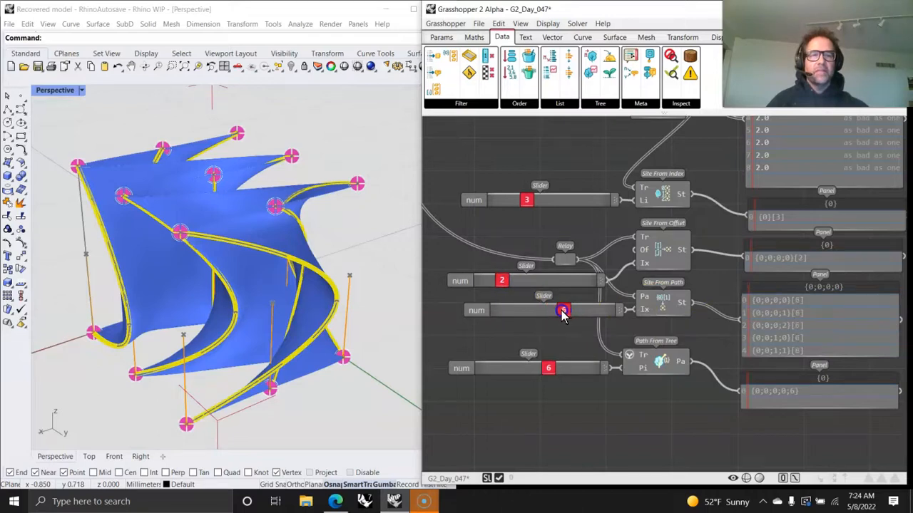
{"action": "left_click", "coordinate": [776, 326]}
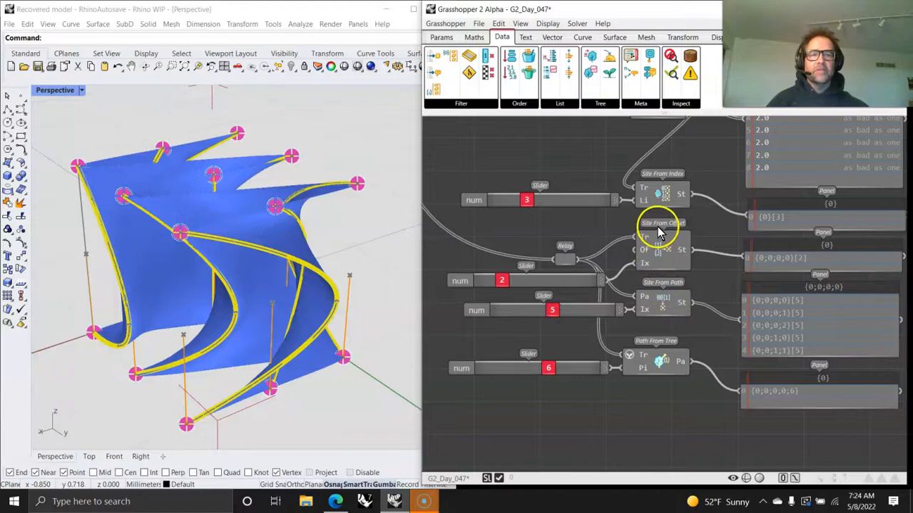
{"action": "mouse_move", "coordinate": [650, 310]}
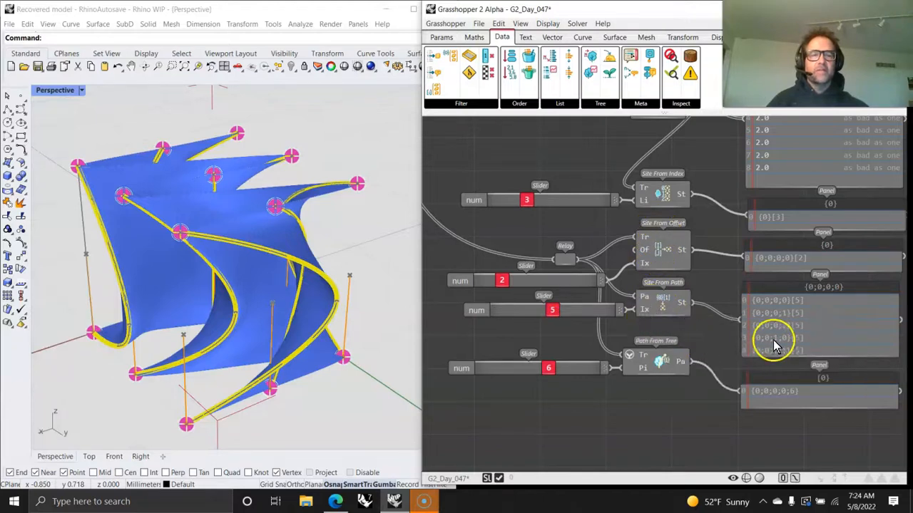
{"action": "right_click_drag", "start_coordinate": [686, 351], "coordinate": [674, 259]}
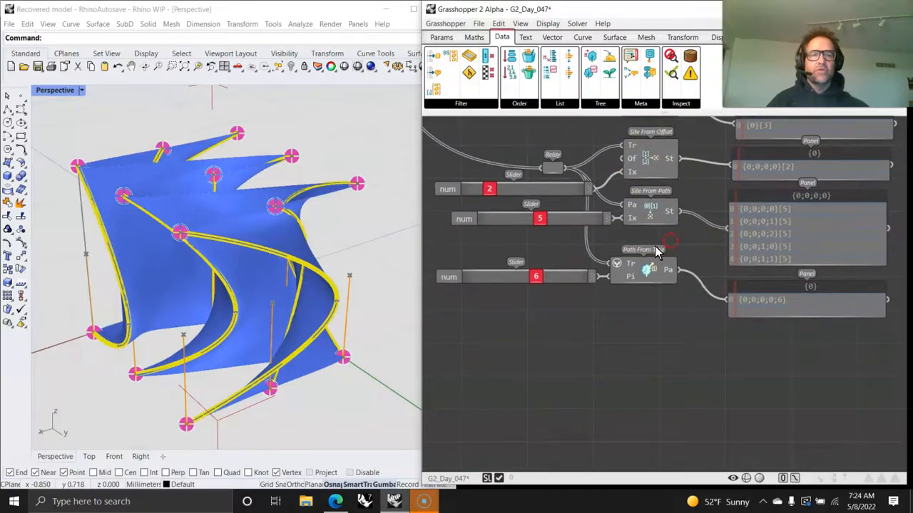
{"action": "mouse_move", "coordinate": [641, 267]}
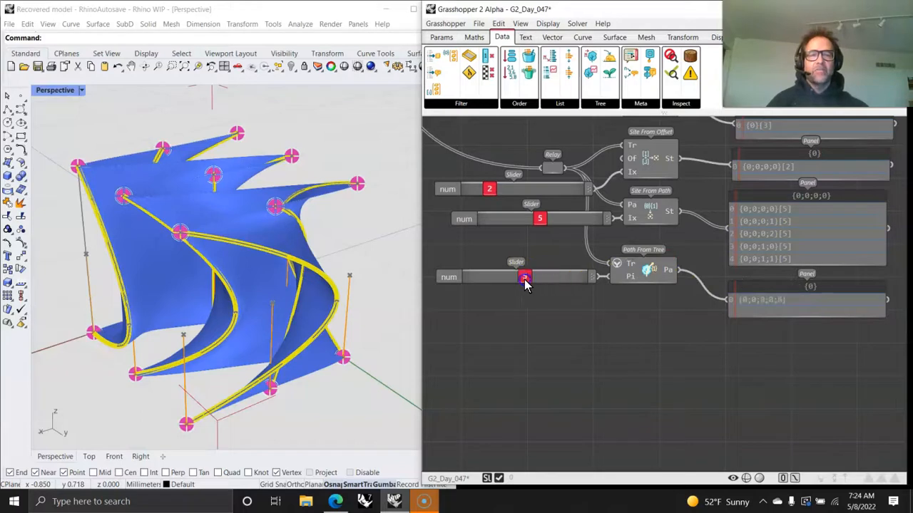
{"action": "scroll", "coordinate": [716, 391], "scroll_direction": "down", "scroll_amount": 6}
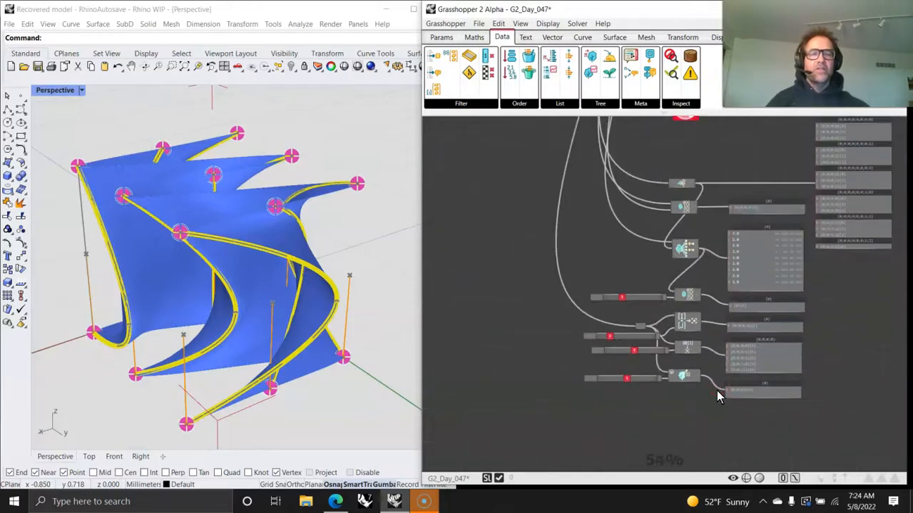
{"action": "scroll", "coordinate": [715, 297], "scroll_direction": "up", "scroll_amount": 6}
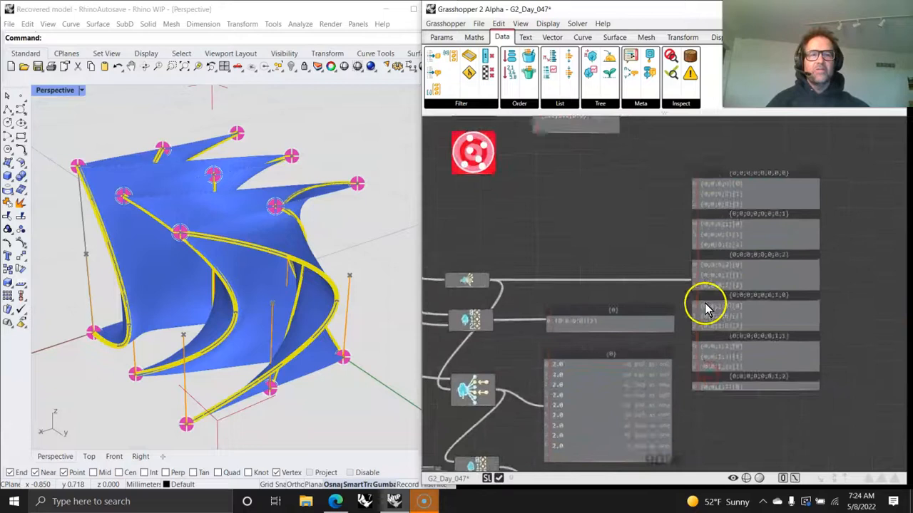
{"action": "scroll", "coordinate": [722, 287], "scroll_direction": "down", "scroll_amount": 7}
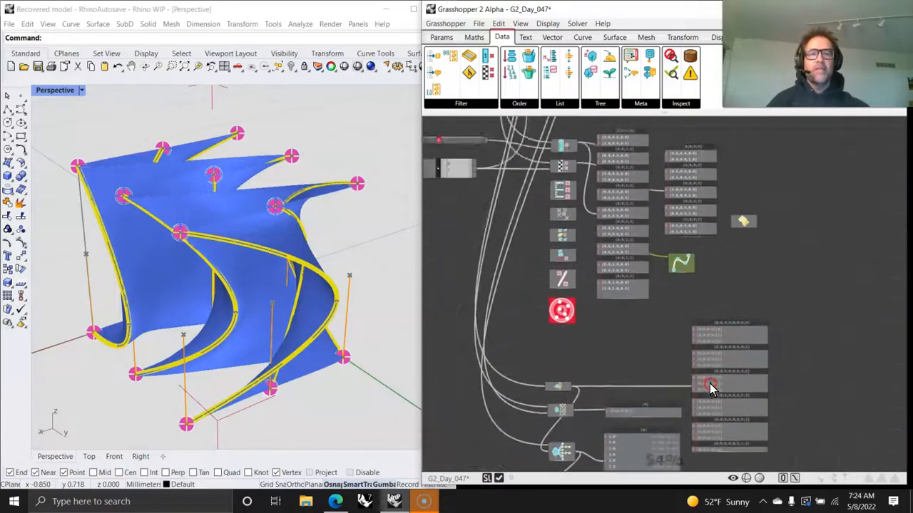
{"action": "right_click_drag", "start_coordinate": [672, 258], "coordinate": [706, 473]}
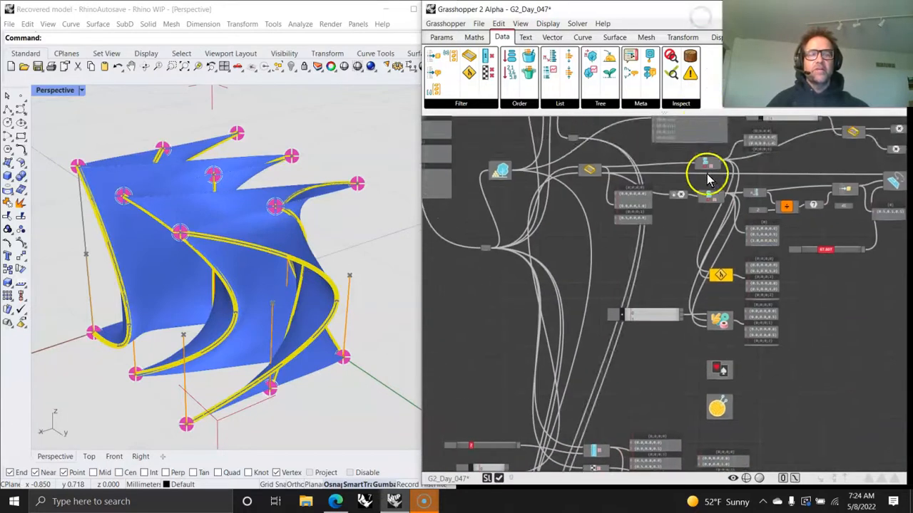
{"action": "right_click_drag", "start_coordinate": [707, 179], "coordinate": [690, 303]}
{"action": "scroll", "coordinate": [628, 292], "scroll_direction": "up", "scroll_amount": 4}
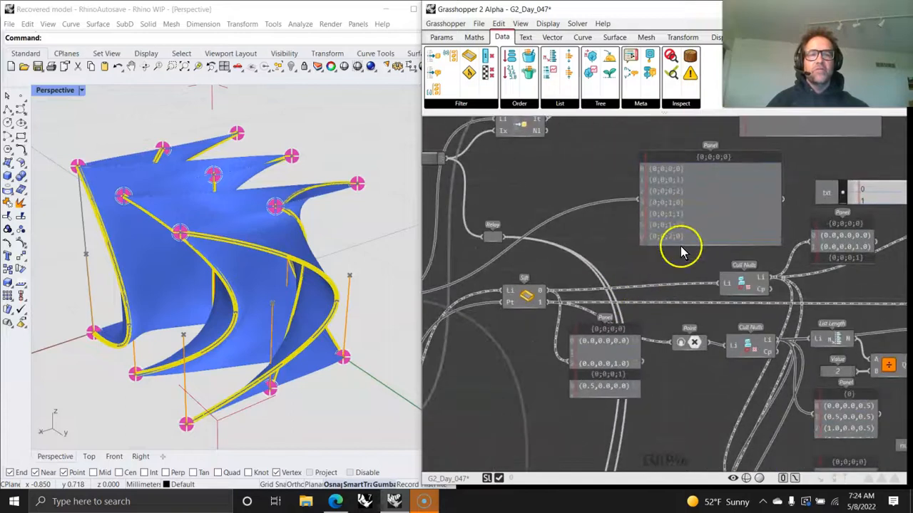
{"action": "right_click_drag", "start_coordinate": [663, 261], "coordinate": [662, 216]}
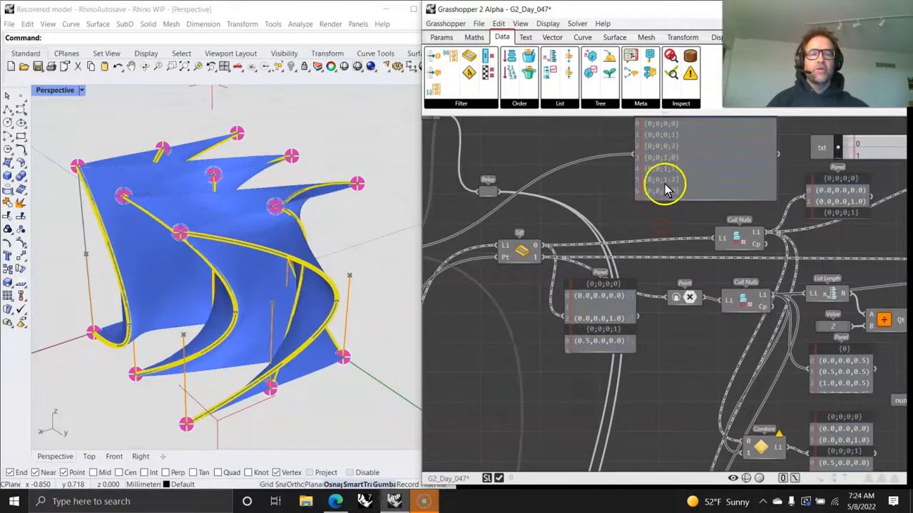
{"action": "scroll", "coordinate": [682, 214], "scroll_direction": "down", "scroll_amount": 6}
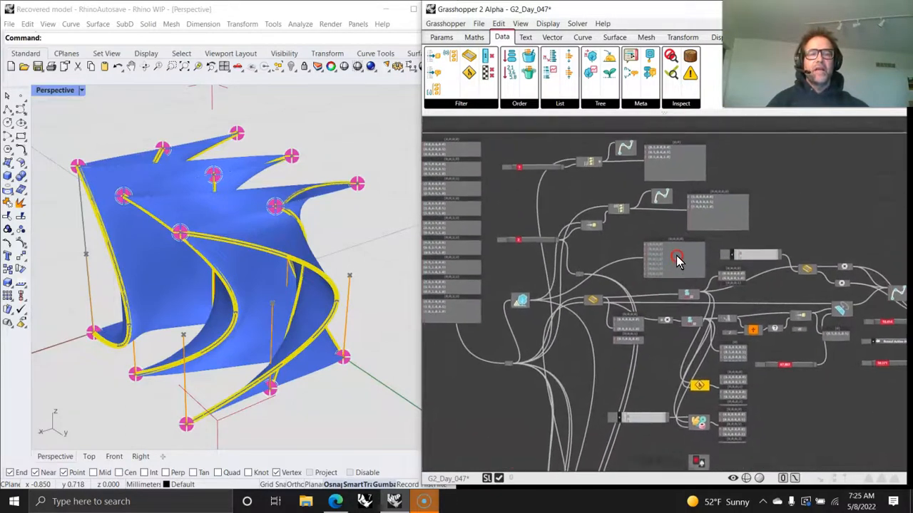
{"action": "right_click_drag", "start_coordinate": [635, 233], "coordinate": [737, 300]}
{"action": "right_click_drag", "start_coordinate": [649, 292], "coordinate": [713, 203]}
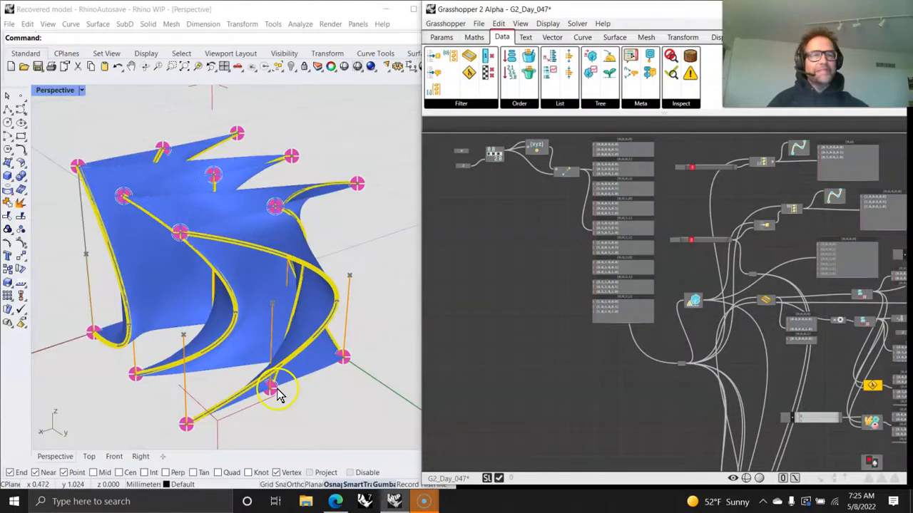
{"action": "right_click_drag", "start_coordinate": [706, 410], "coordinate": [644, 418]}
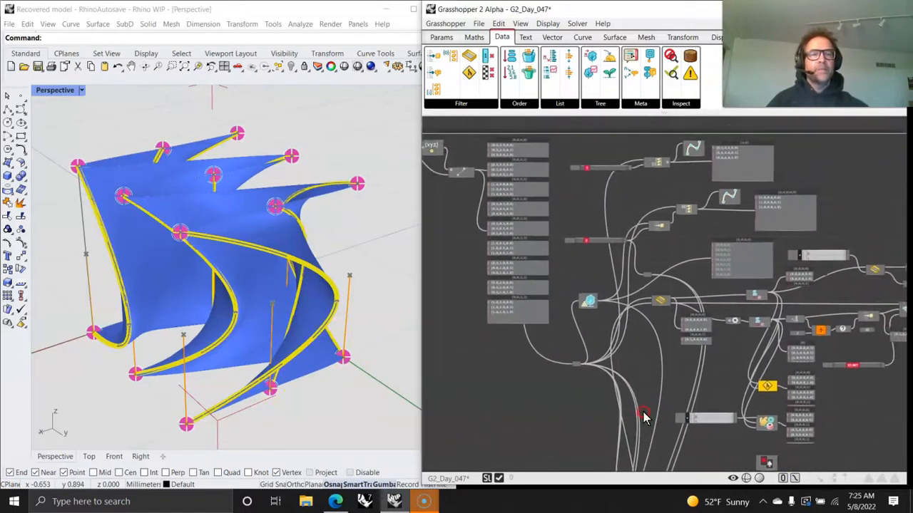
- Browse the component dropdowns of the Data tab's Filter, Order, List, Meta and Inspect groups
{"action": "left_click", "coordinate": [461, 103]}
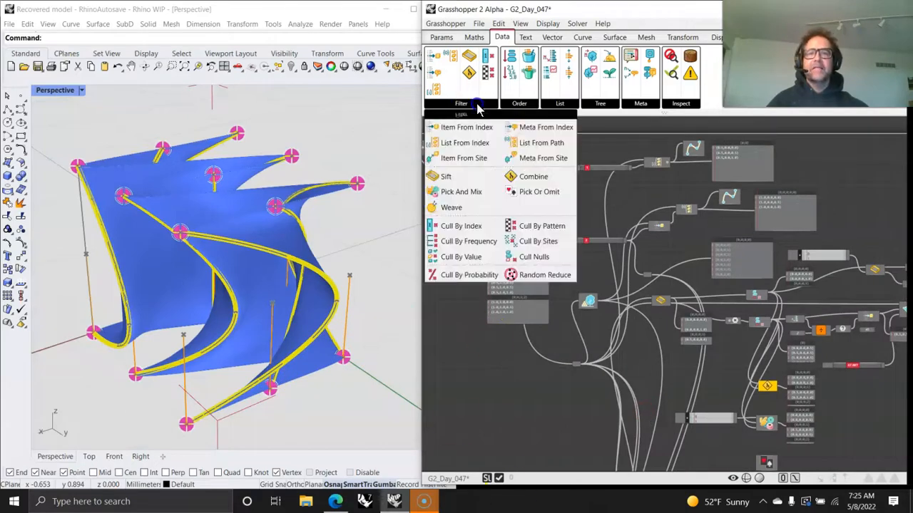
{"action": "left_click", "coordinate": [519, 104]}
{"action": "left_click", "coordinate": [523, 104]}
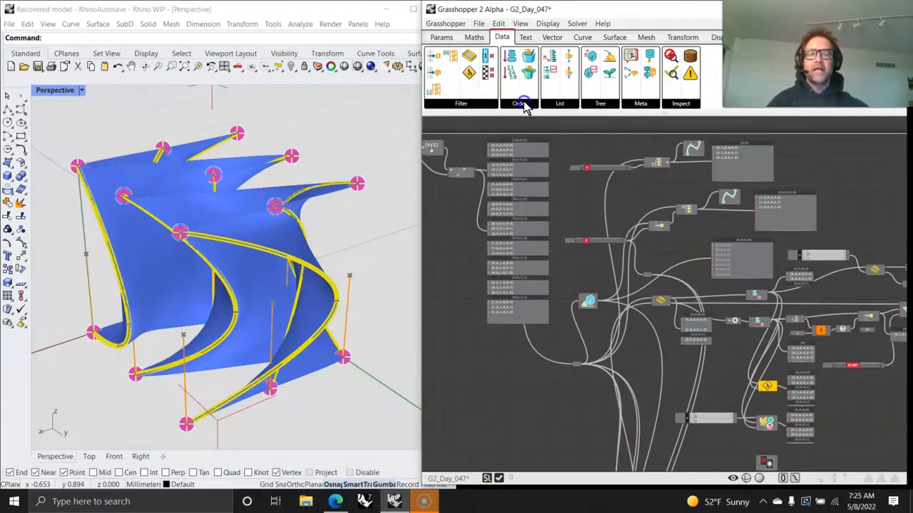
{"action": "left_click", "coordinate": [523, 104]}
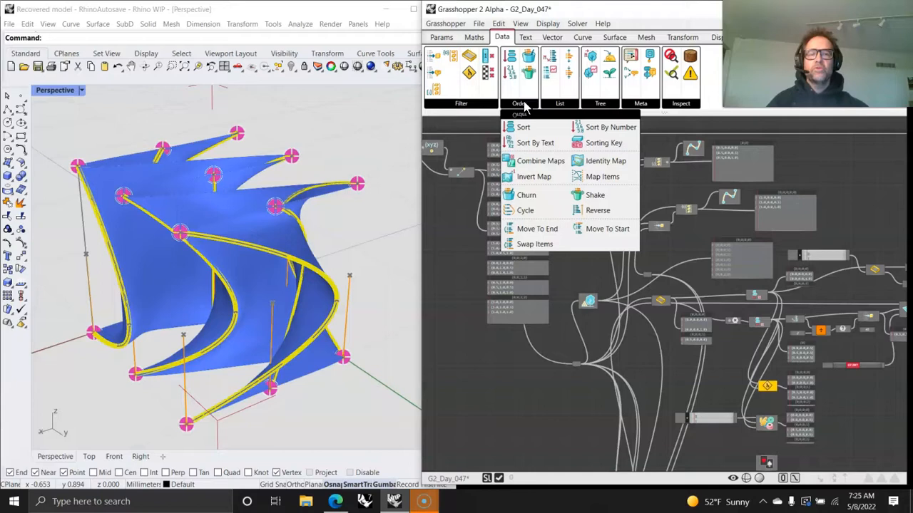
{"action": "left_click", "coordinate": [559, 105]}
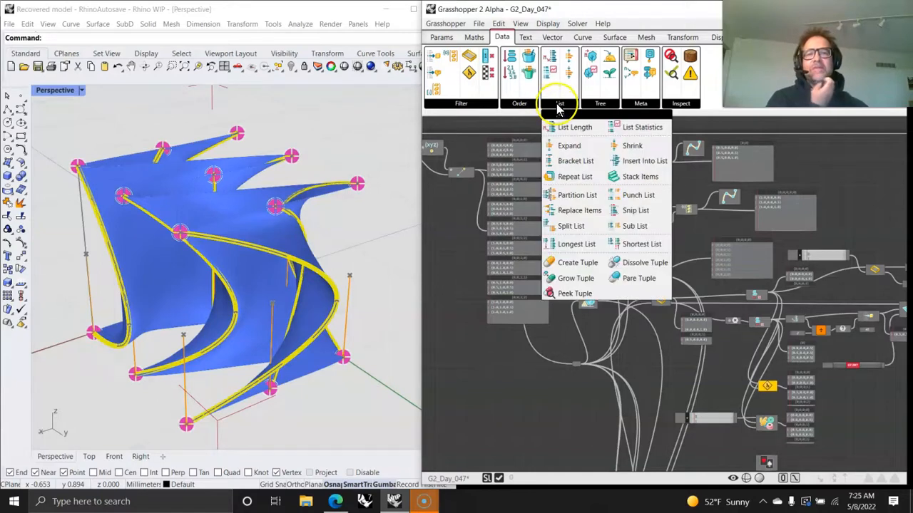
{"action": "left_click", "coordinate": [459, 102]}
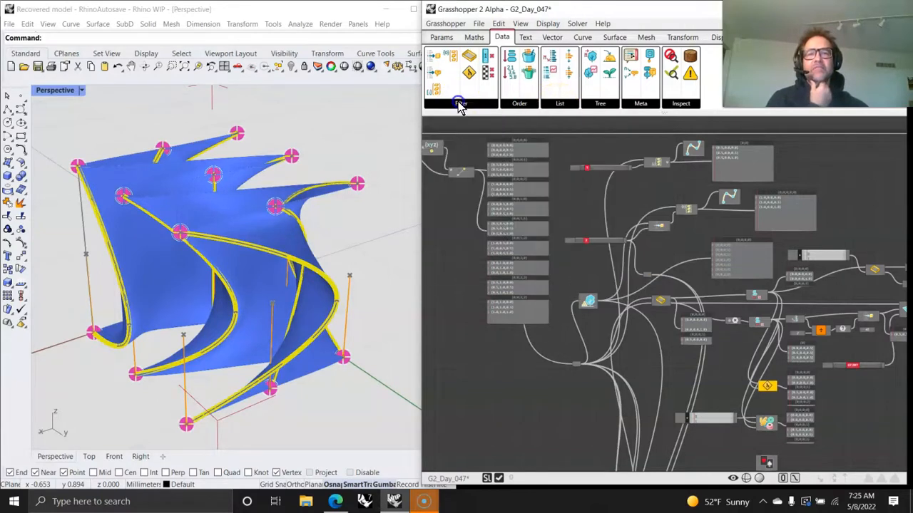
{"action": "left_click", "coordinate": [565, 104]}
{"action": "mouse_move", "coordinate": [594, 106]}
{"action": "left_click", "coordinate": [641, 105]}
{"action": "left_click", "coordinate": [683, 104]}
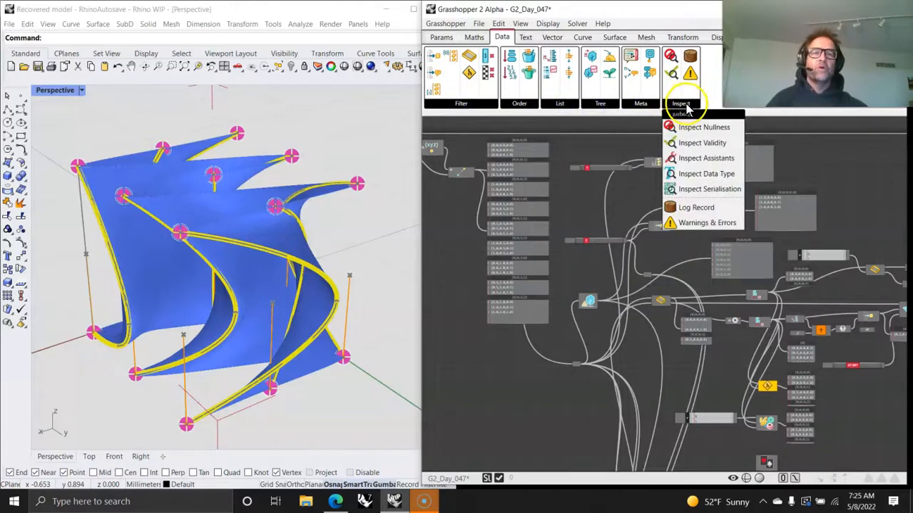
- Switch to the Vector tab and browse the Point and Plane component dropdowns
{"action": "left_click", "coordinate": [527, 38]}
{"action": "left_click", "coordinate": [550, 39]}
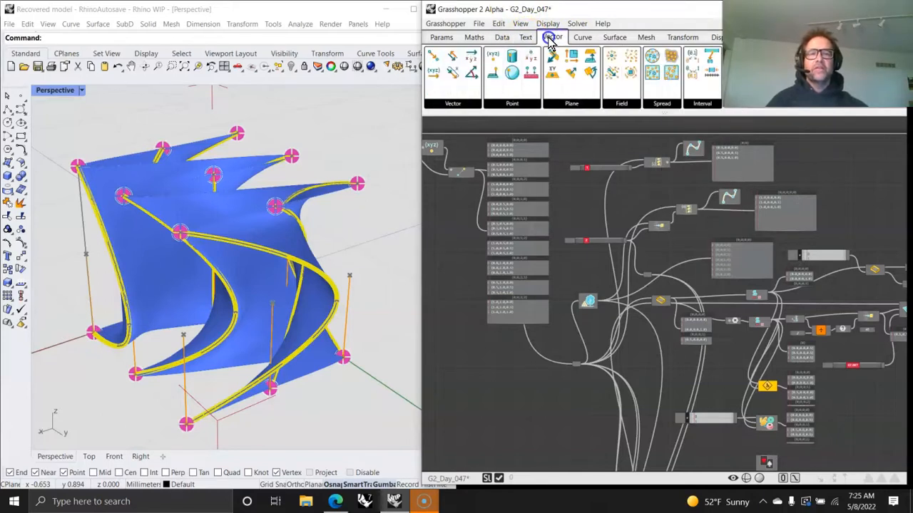
{"action": "left_click", "coordinate": [519, 104]}
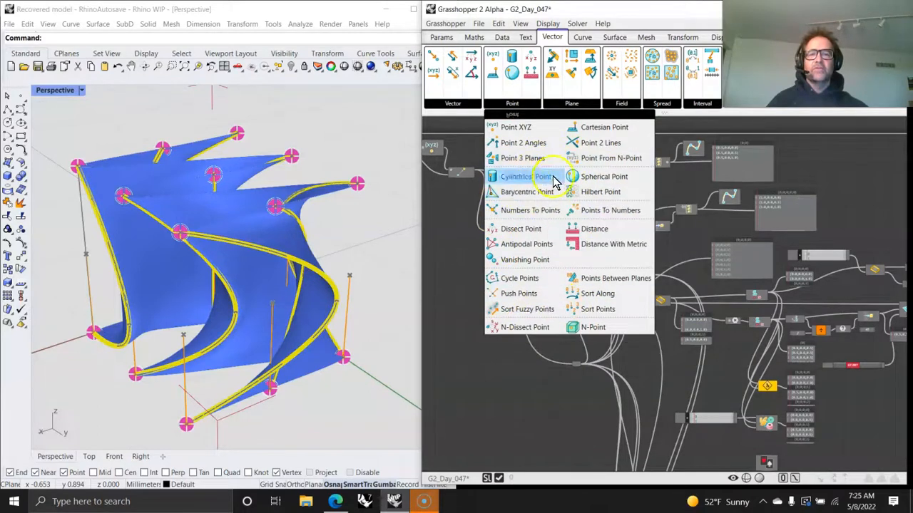
{"action": "left_click", "coordinate": [571, 104]}
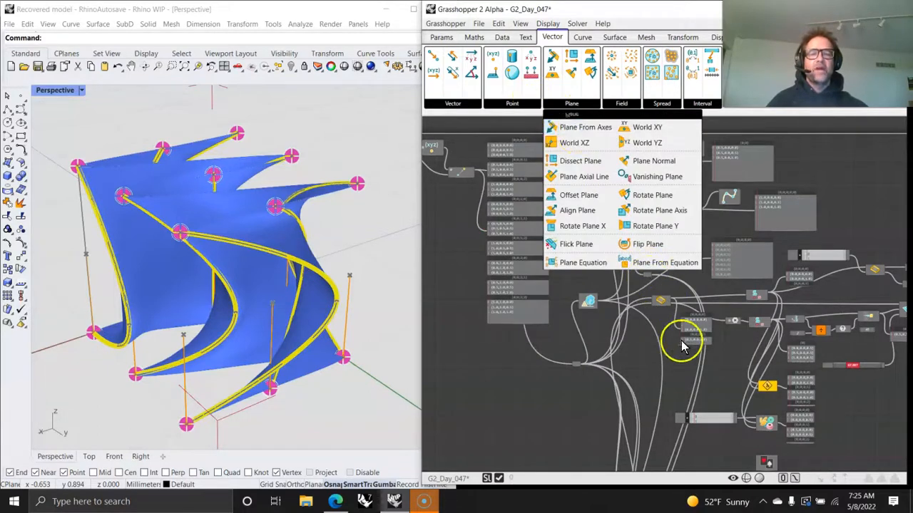